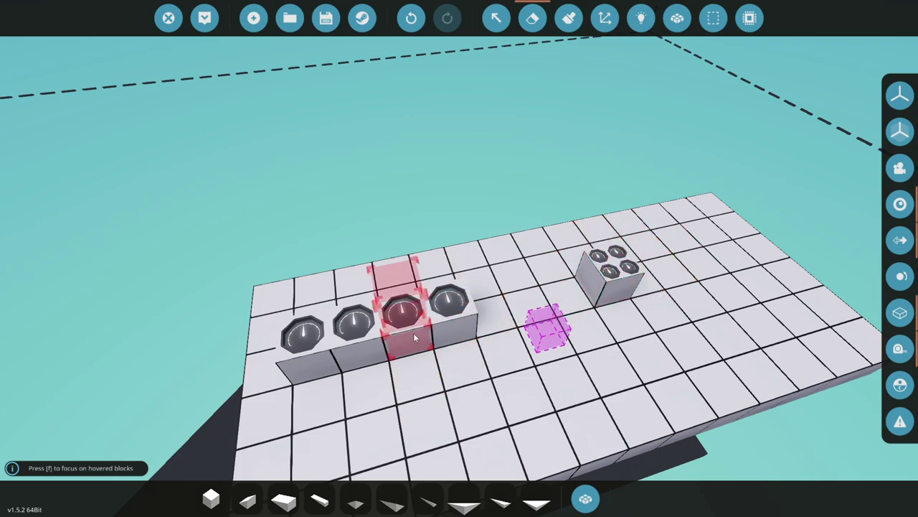
# - Delete the row of four large dial blocks from the platform, keeping the compact four-dial block
pyautogui.press('3')
pyautogui.press('2')
pyautogui.click(451, 310)
pyautogui.click(402, 312)
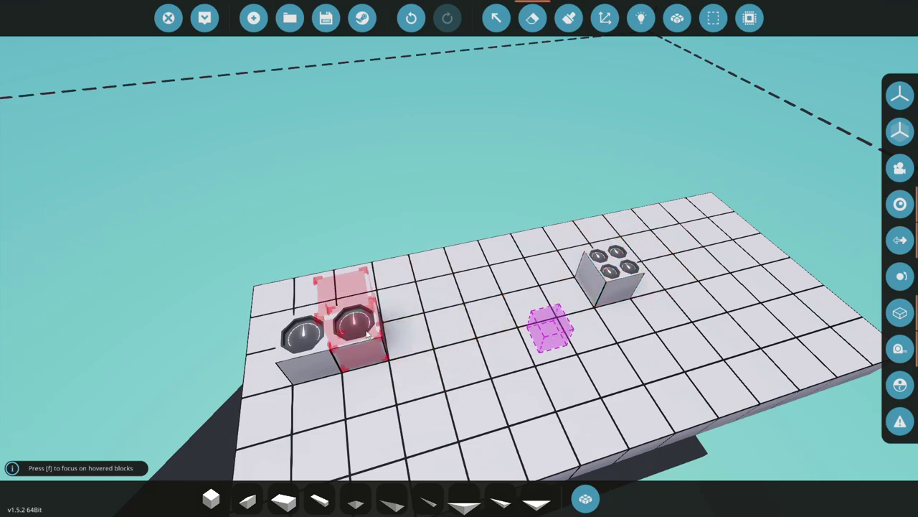
pyautogui.click(353, 324)
pyautogui.click(304, 335)
pyautogui.press('Tab')
pyautogui.press('Tab')
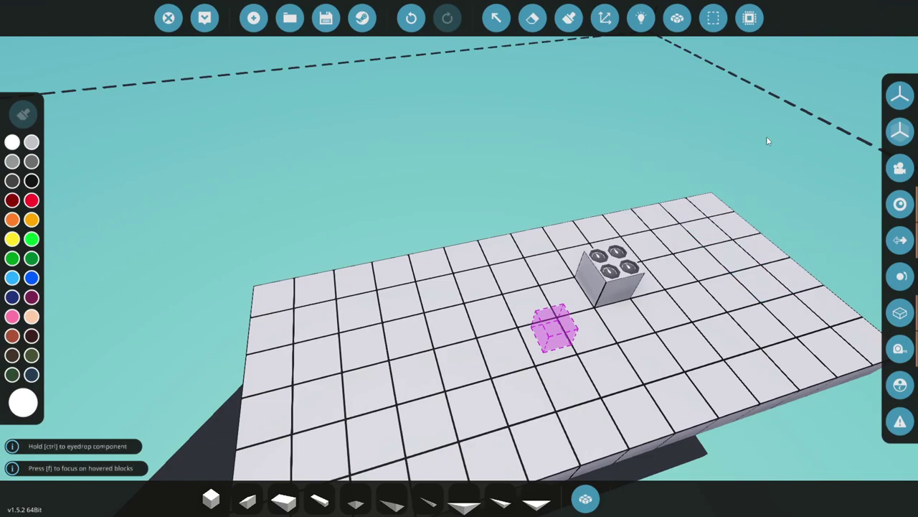
# - Open the microcontroller editor and size the microcontroller to width 1 and length 6
pyautogui.click(750, 19)
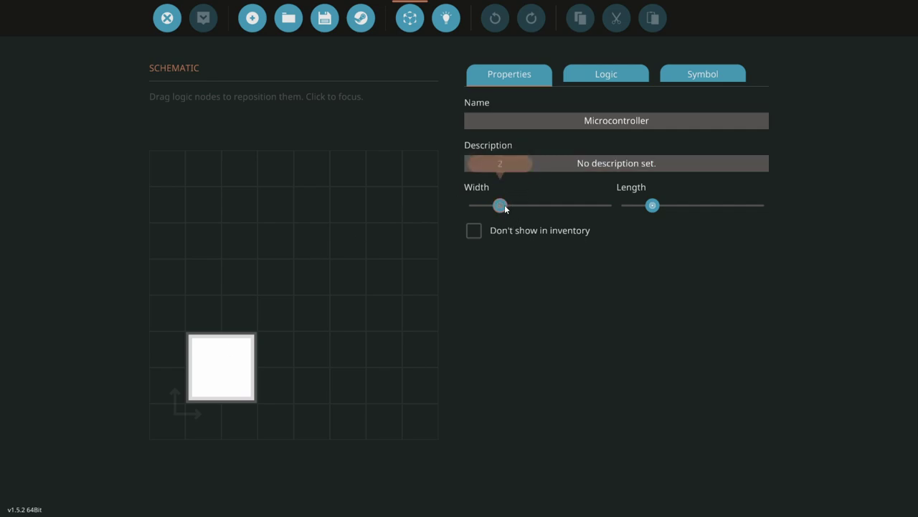
pyautogui.moveTo(502, 209); pyautogui.dragTo(480, 205)
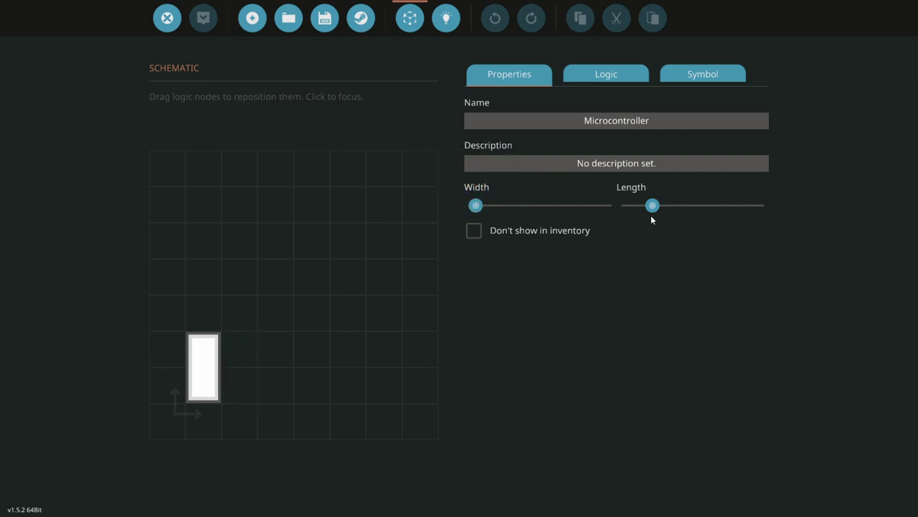
pyautogui.moveTo(652, 206); pyautogui.dragTo(757, 206)
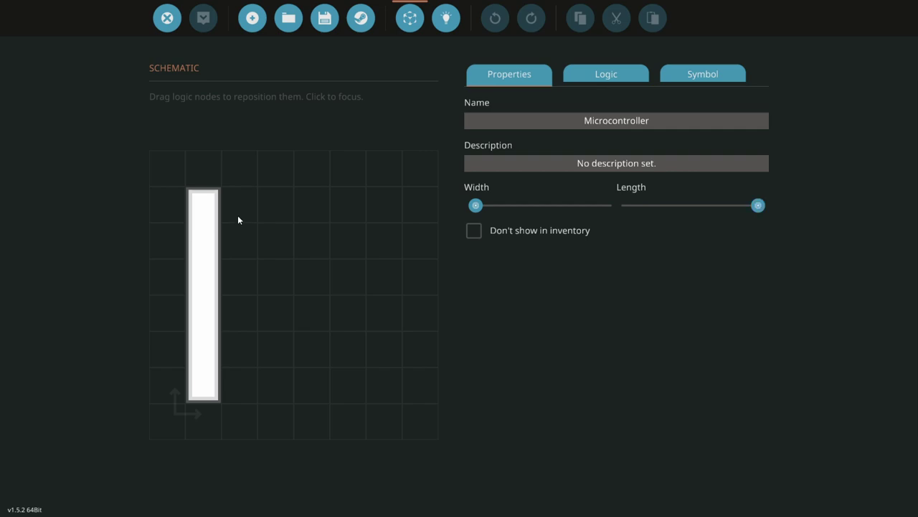
# - Add two logic nodes to the microcontroller and set both signal types to composite
pyautogui.click(608, 76)
pyautogui.click(750, 114)
pyautogui.click(751, 114)
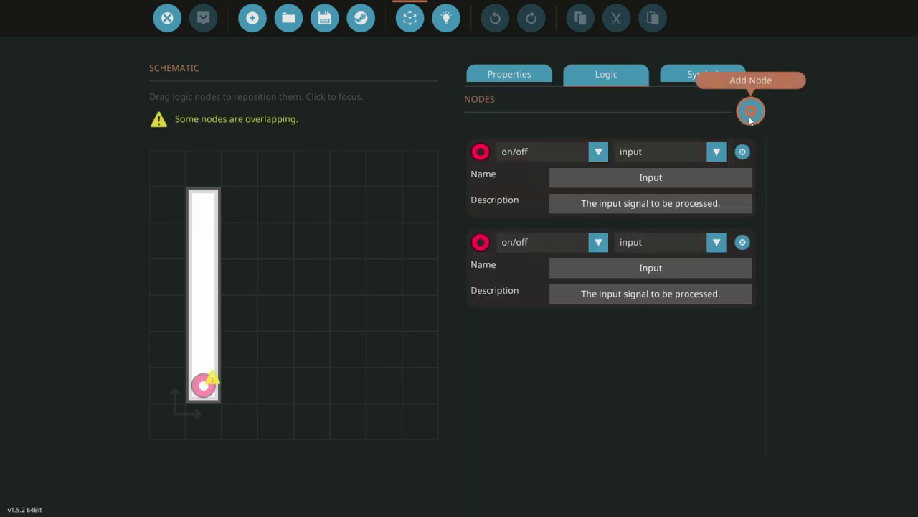
pyautogui.click(606, 159)
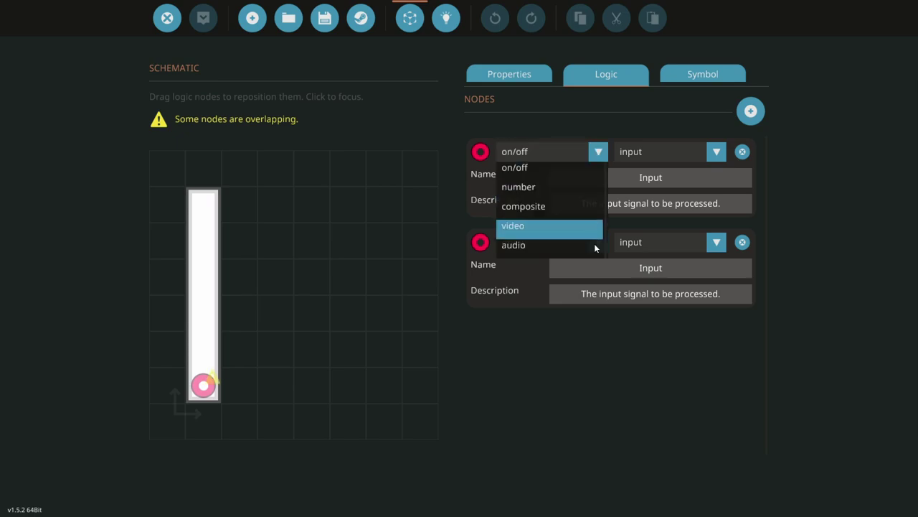
pyautogui.click(587, 208)
pyautogui.click(599, 243)
pyautogui.click(563, 296)
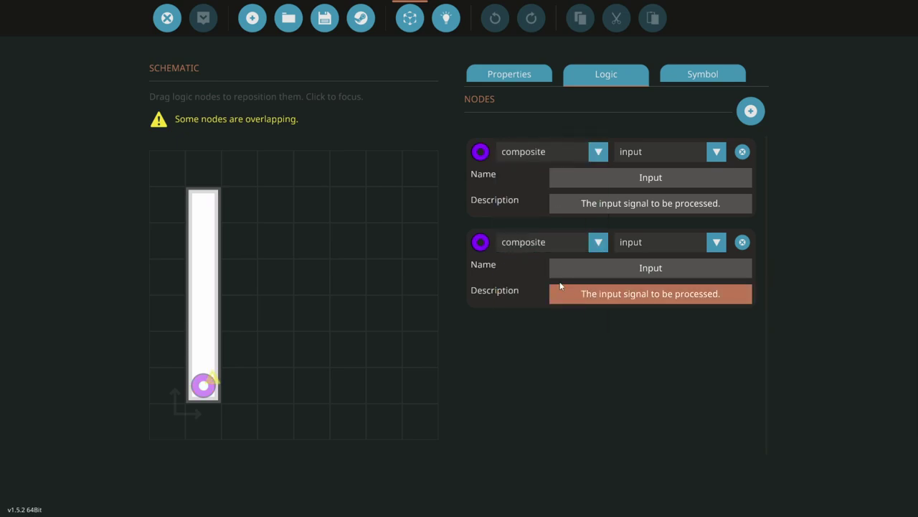
# - Make the second node an output named Output and place it one cell above the input node in the schematic
pyautogui.click(713, 243)
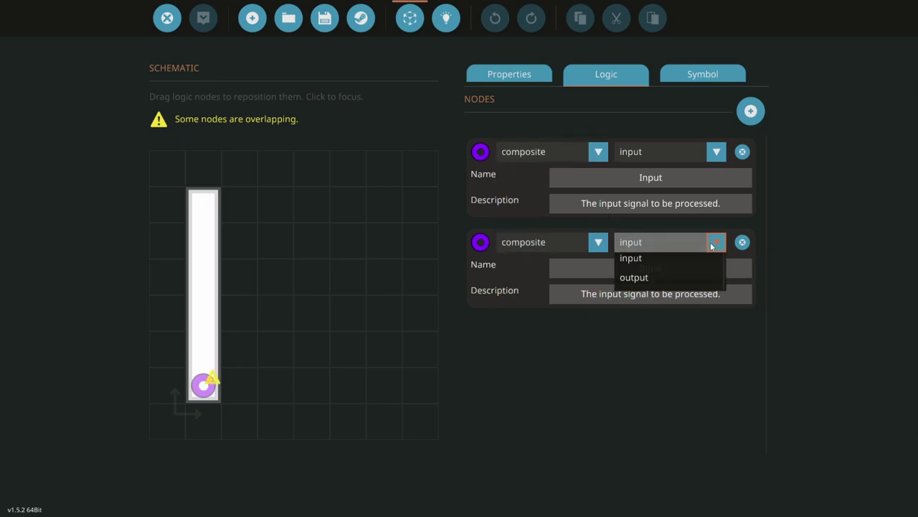
pyautogui.click(671, 279)
pyautogui.moveTo(688, 268); pyautogui.dragTo(551, 271)
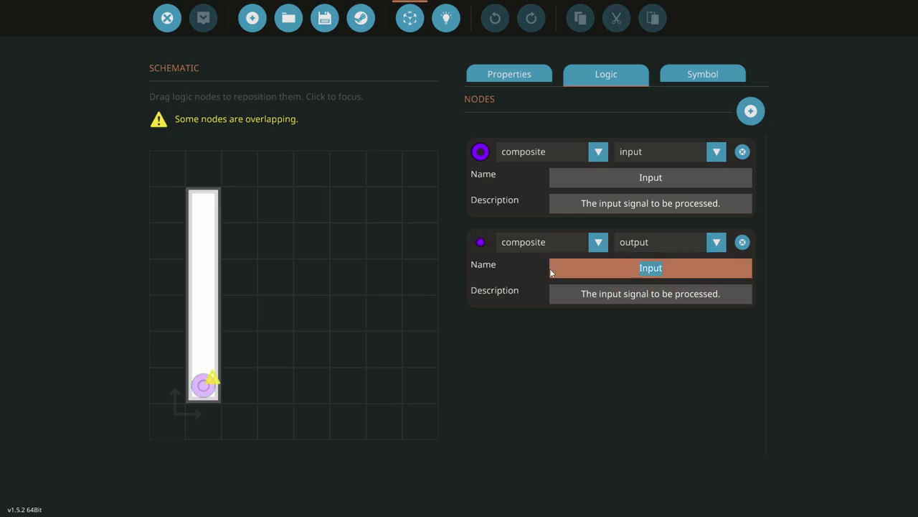
pyautogui.write('Output')
pyautogui.press('Return')
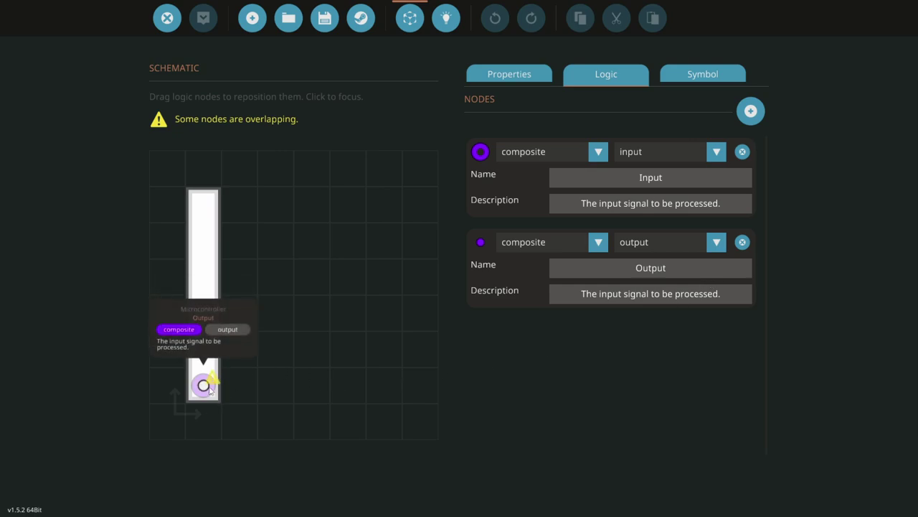
pyautogui.moveTo(203, 384); pyautogui.dragTo(206, 366)
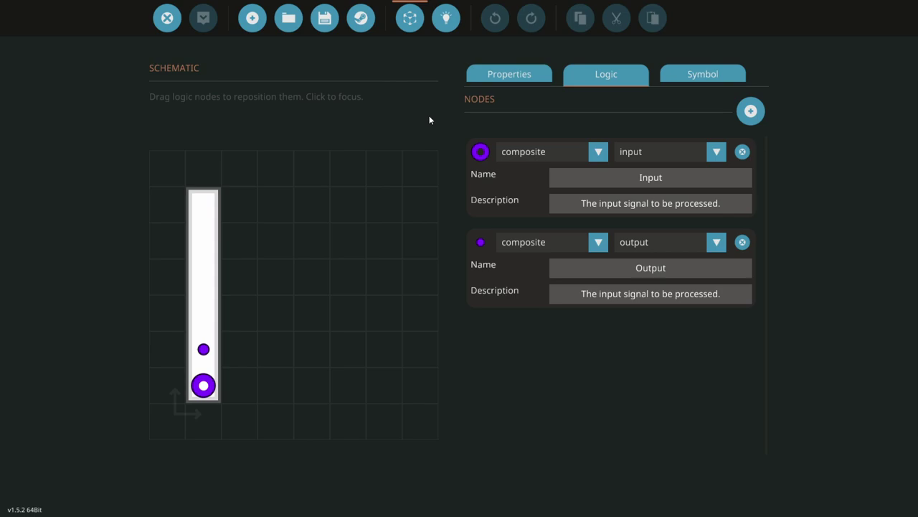
# - Open the microcontroller's logic view and spread the Input and Output nodes far apart on one row
pyautogui.click(445, 22)
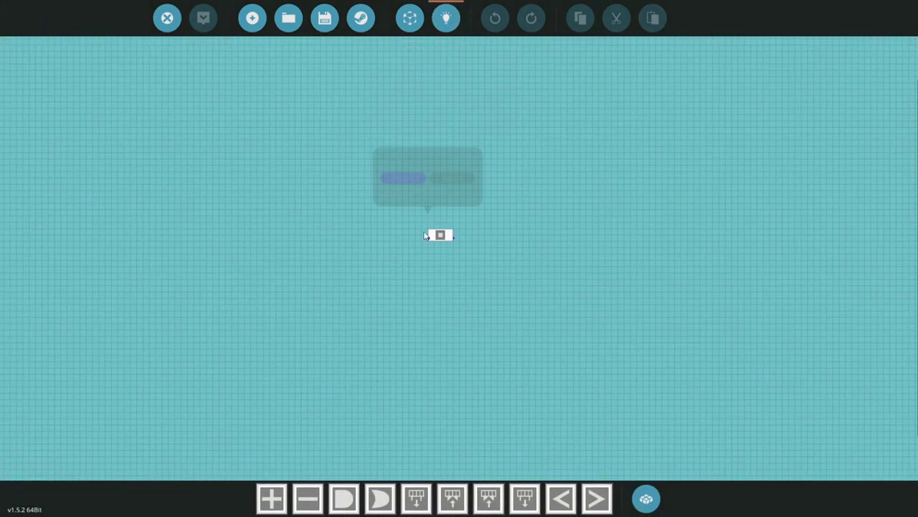
pyautogui.moveTo(445, 237); pyautogui.dragTo(604, 243)
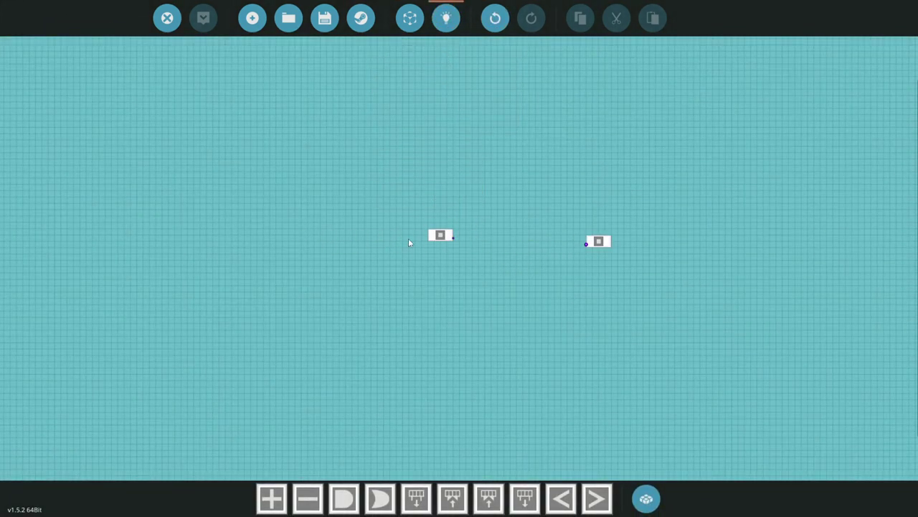
pyautogui.moveTo(432, 233); pyautogui.dragTo(200, 240)
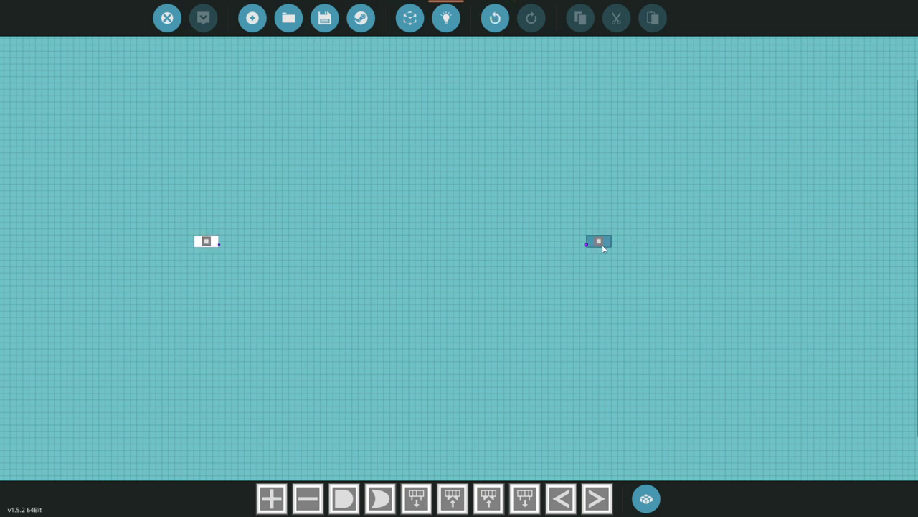
pyautogui.moveTo(602, 243); pyautogui.dragTo(660, 244)
# - Place a vertical stack of four Composite Read (number) nodes between the Input and Output nodes
pyautogui.click(423, 502)
pyautogui.scroll(2, 286, 241)
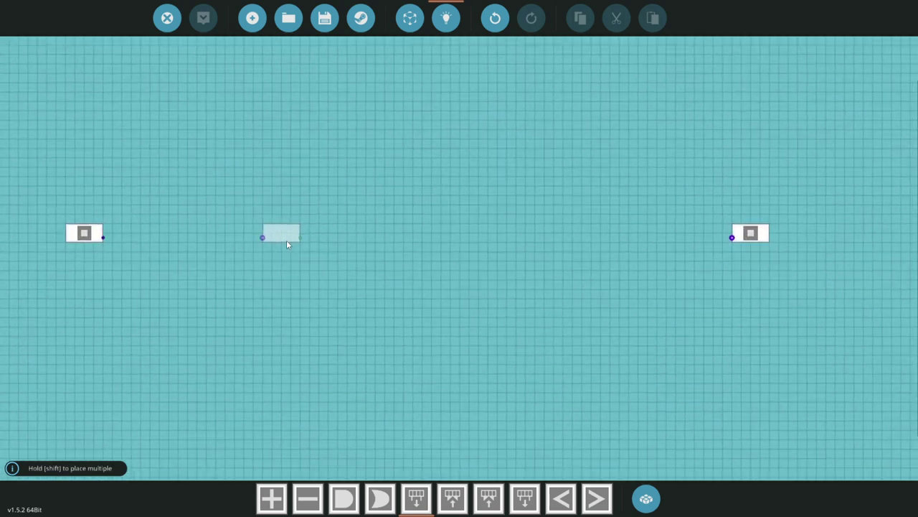
pyautogui.moveTo(230, 214); pyautogui.dragTo(448, 275)
pyautogui.scroll(2, 394, 277)
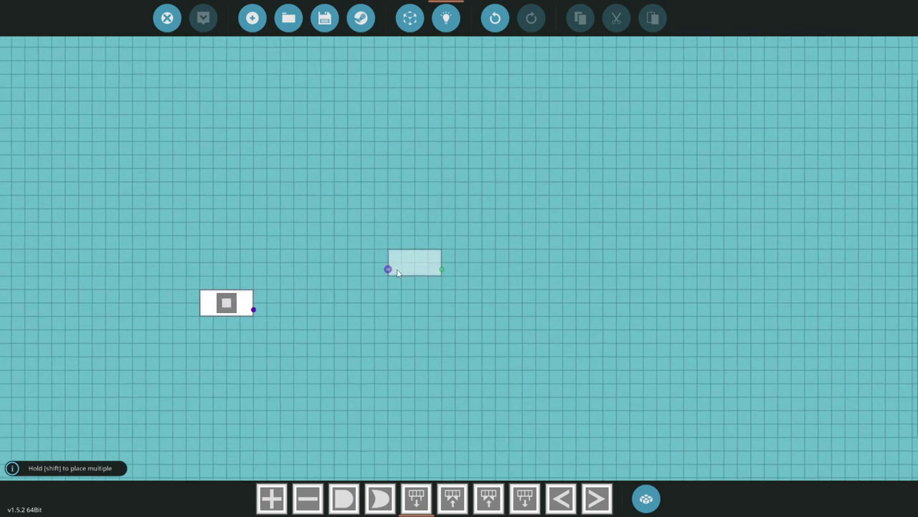
pyautogui.keyDown('shift'); pyautogui.click(408, 261); pyautogui.keyUp('shift')
pyautogui.keyDown('shift'); pyautogui.click(408, 288); pyautogui.keyUp('shift')
pyautogui.keyDown('shift'); pyautogui.click(409, 314); pyautogui.keyUp('shift')
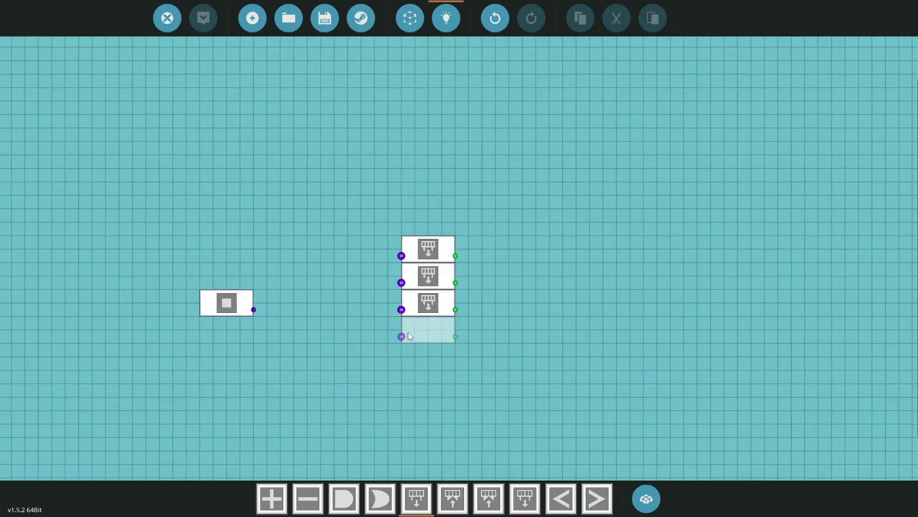
pyautogui.keyDown('shift'); pyautogui.click(409, 341); pyautogui.keyUp('shift')
pyautogui.scroll(2, 463, 349)
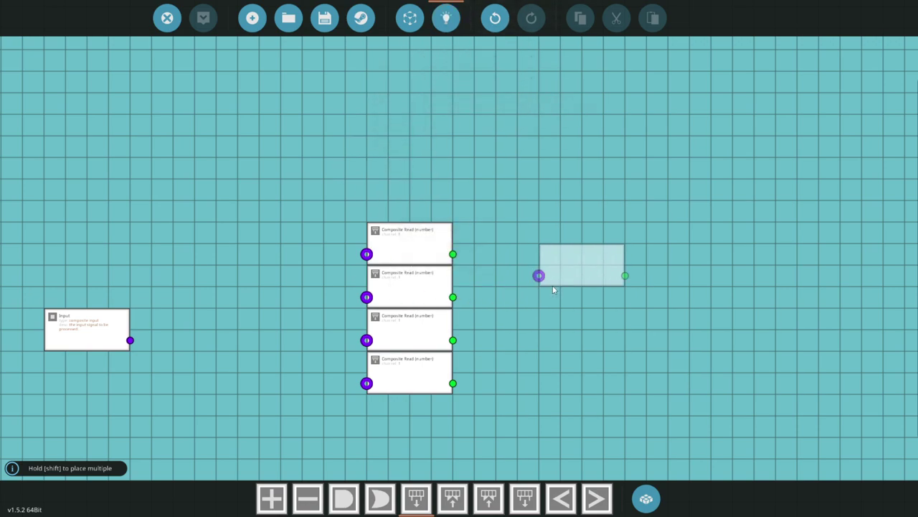
# - Set the read channels of the second, third and fourth Composite Read (number) nodes to 2, 3 and 4
pyautogui.click(409, 285)
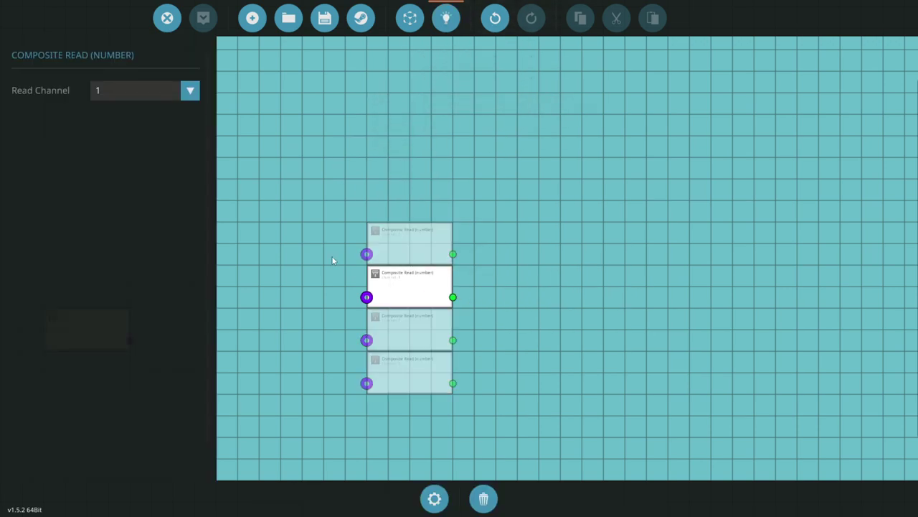
pyautogui.click(416, 290)
pyautogui.click(167, 90)
pyautogui.click(158, 145)
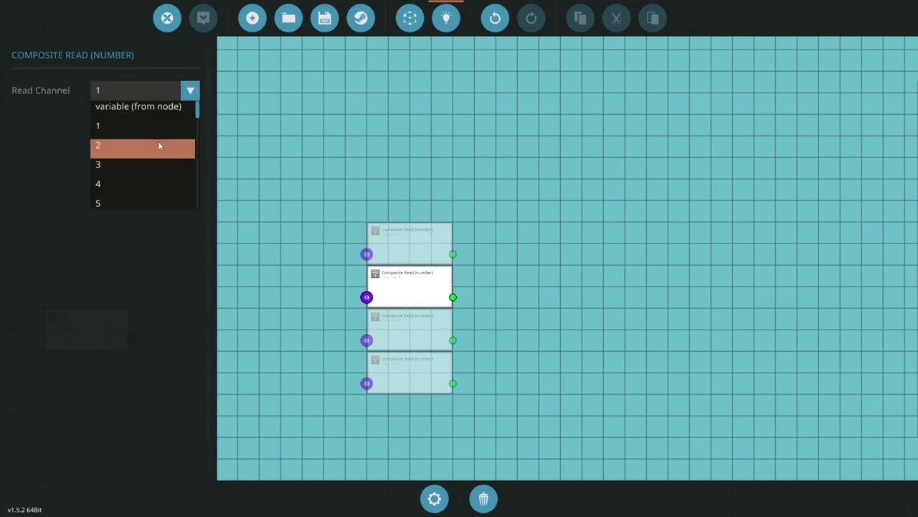
pyautogui.click(190, 91)
pyautogui.click(190, 172)
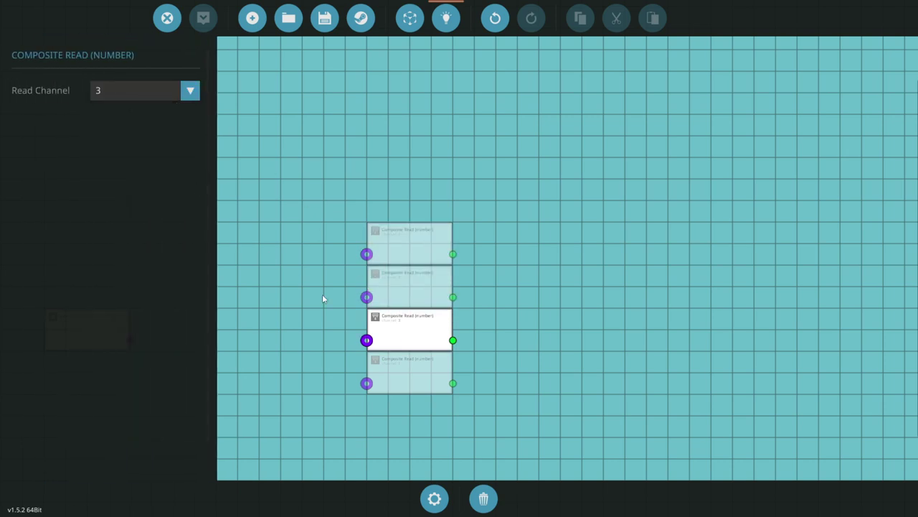
pyautogui.click(420, 378)
pyautogui.click(165, 91)
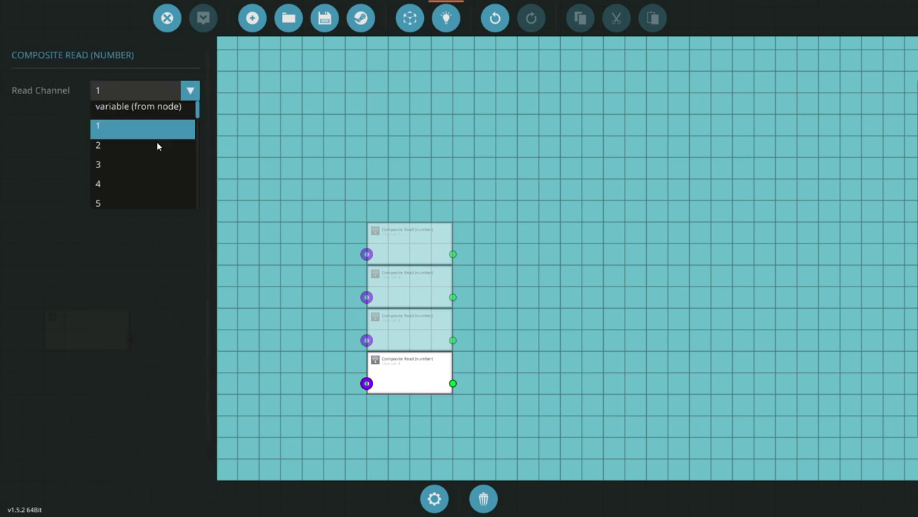
pyautogui.click(158, 186)
# - Review the full range of read channels available for the lowest Composite Read (number) node
pyautogui.click(408, 379)
pyautogui.click(198, 96)
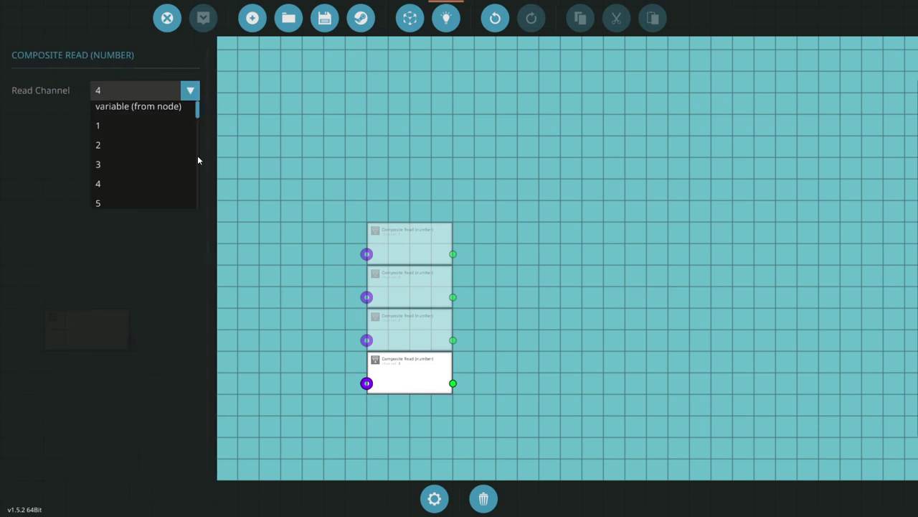
pyautogui.moveTo(198, 115); pyautogui.dragTo(192, 219)
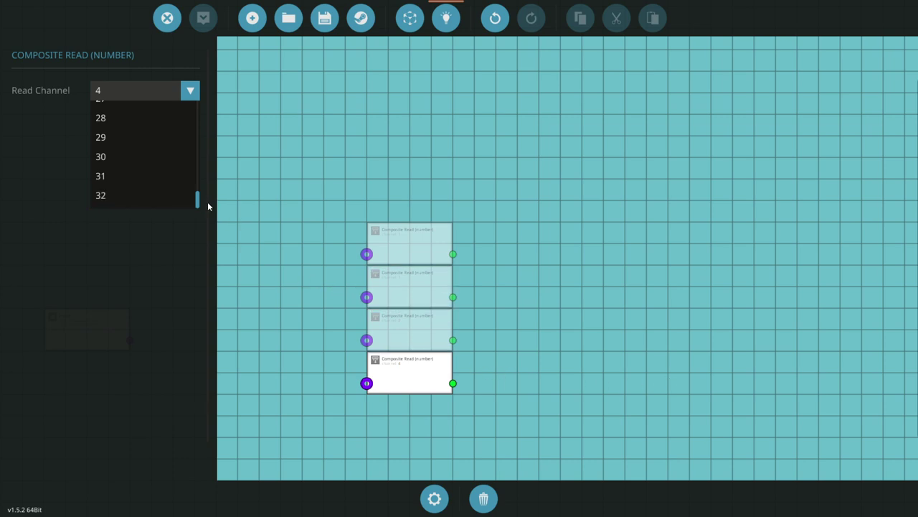
pyautogui.moveTo(198, 204); pyautogui.dragTo(205, 102)
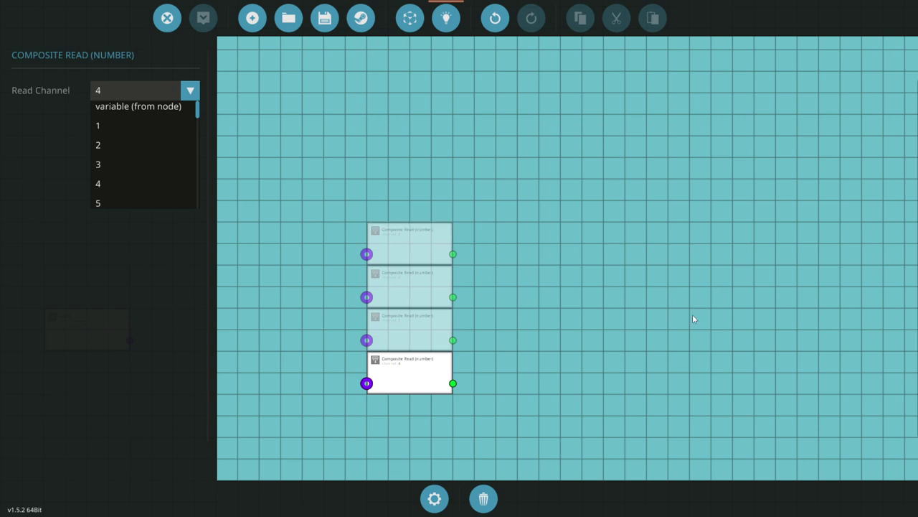
pyautogui.click(662, 347)
# - Stack four Composite Read (on/off) nodes below the number nodes, and shift that group and the Input node further down
pyautogui.moveTo(581, 386); pyautogui.dragTo(553, 345)
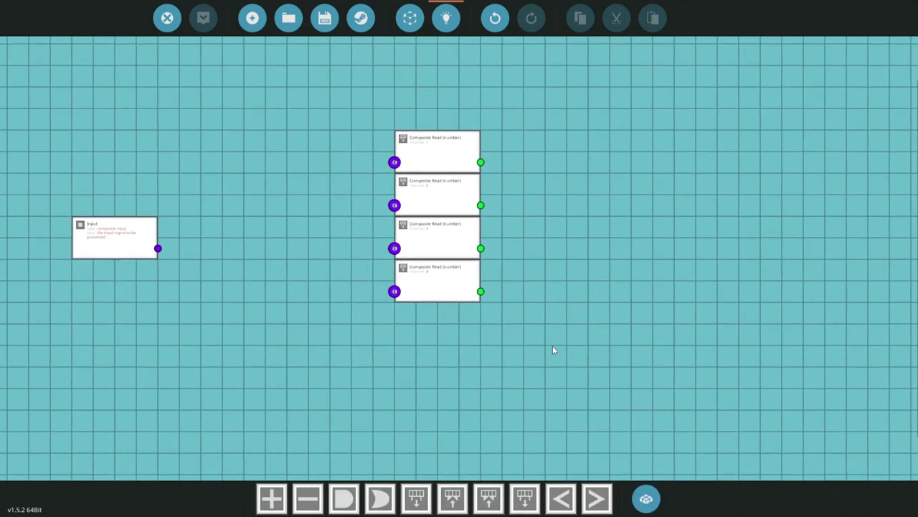
pyautogui.click(525, 499)
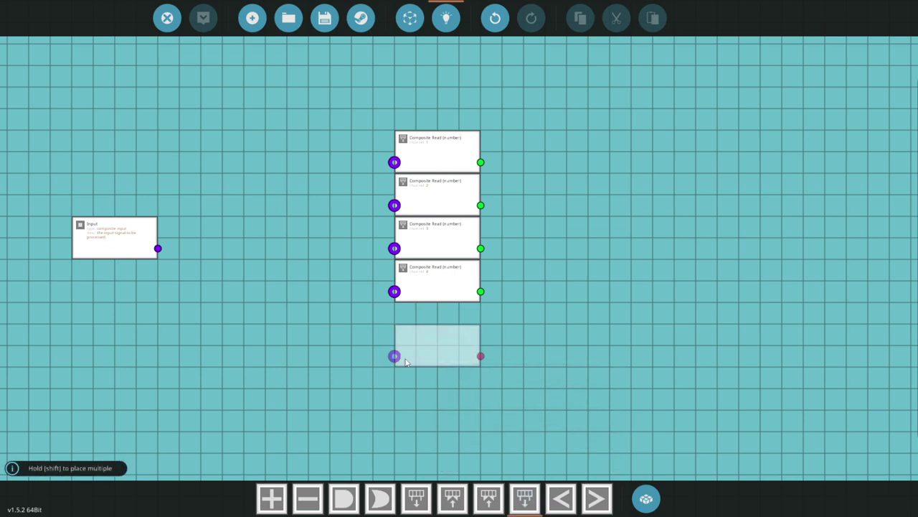
pyautogui.click(403, 355)
pyautogui.click(405, 398)
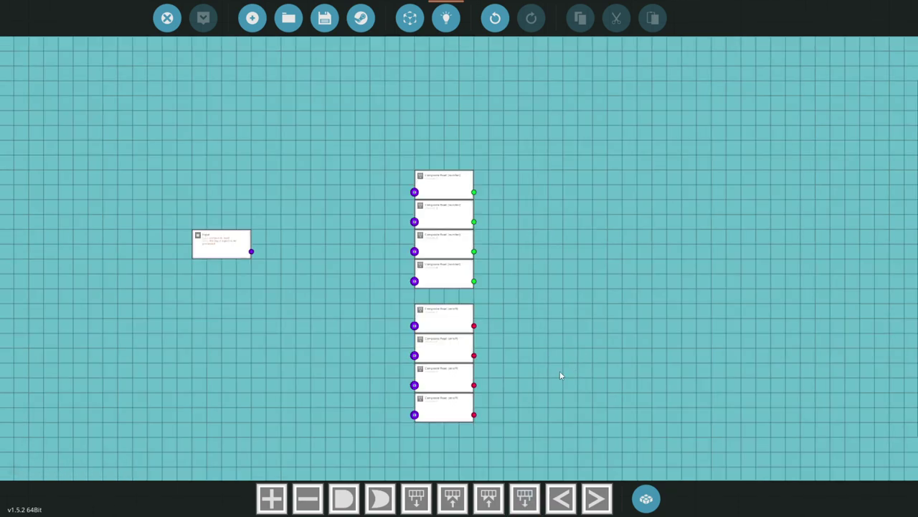
pyautogui.moveTo(560, 371); pyautogui.dragTo(532, 351)
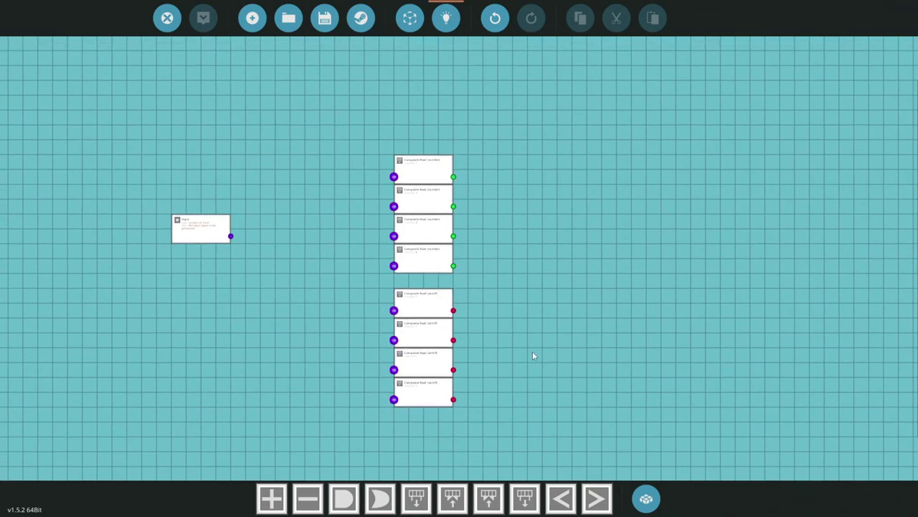
pyautogui.moveTo(492, 422); pyautogui.dragTo(421, 368)
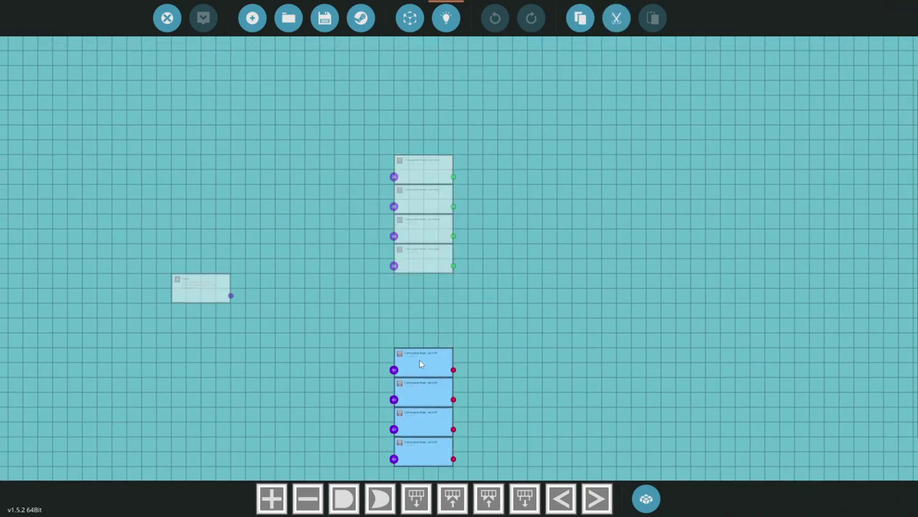
pyautogui.click(552, 365)
# - Connect the Input node's composite signal to all four number and all four on/off Composite Read nodes
pyautogui.click(231, 296)
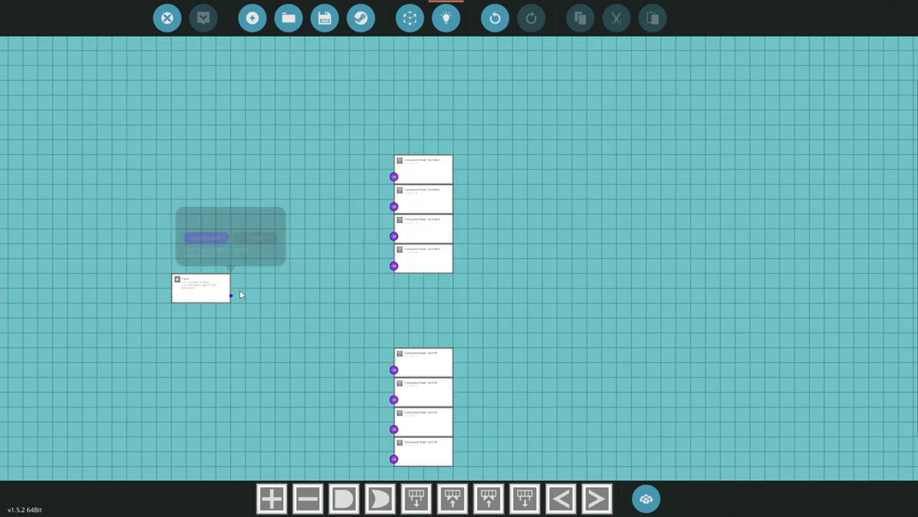
pyautogui.click(393, 176)
pyautogui.click(393, 206)
pyautogui.click(394, 236)
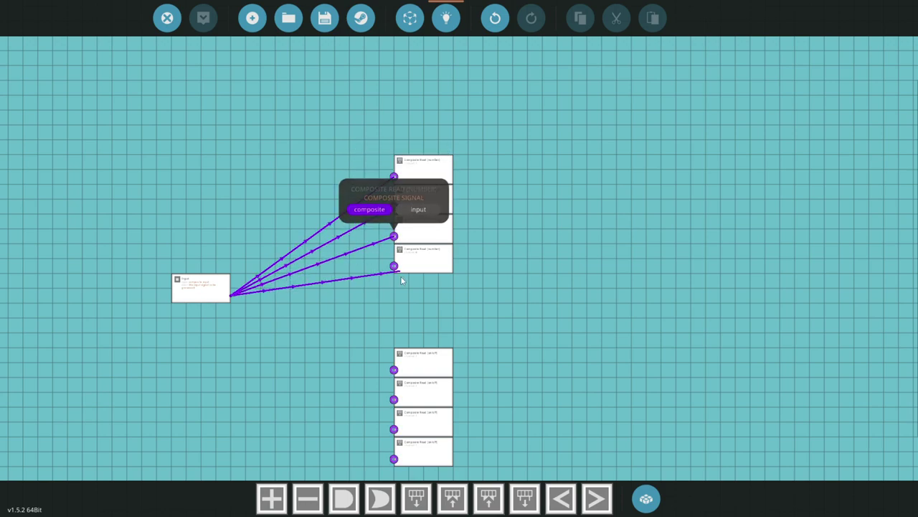
pyautogui.click(394, 265)
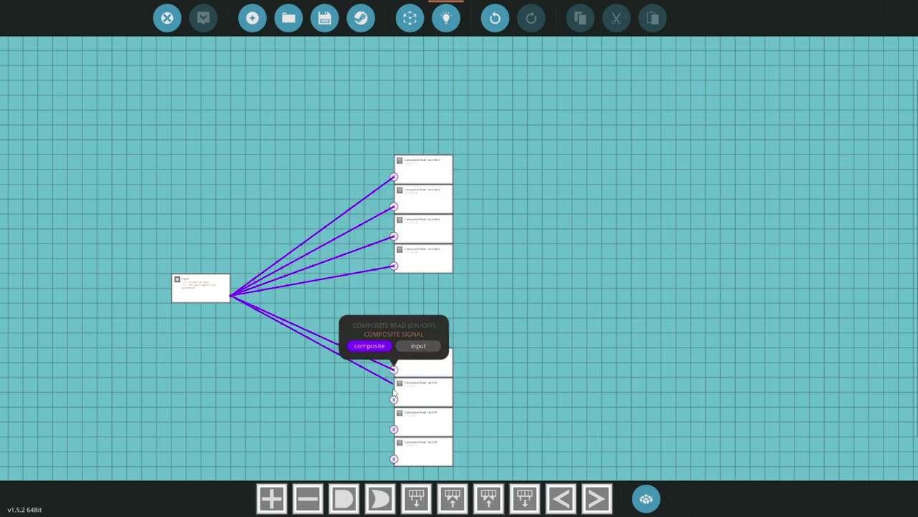
pyautogui.moveTo(231, 295); pyautogui.dragTo(394, 428)
pyautogui.click(394, 459)
pyautogui.moveTo(602, 335); pyautogui.dragTo(550, 289)
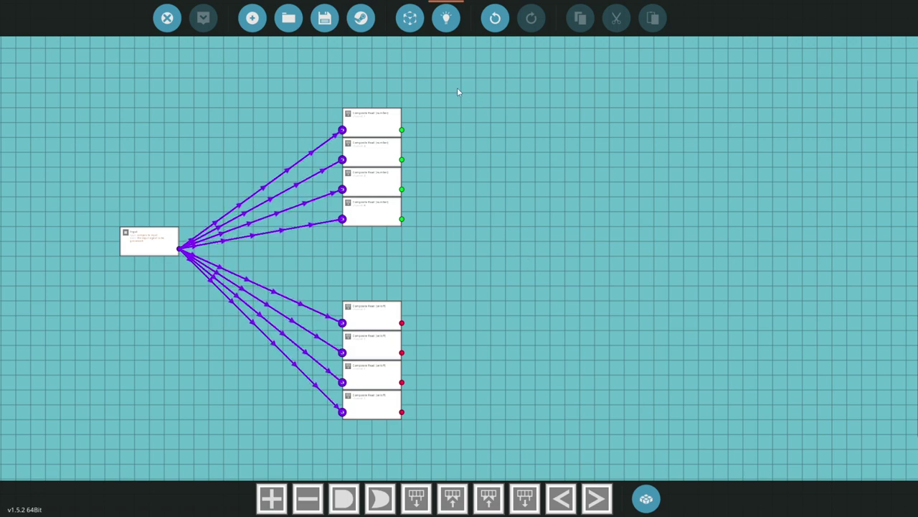
# - Set both the microcontroller's name and its description to "Instrument panel AIO"
pyautogui.click(410, 18)
pyautogui.click(511, 78)
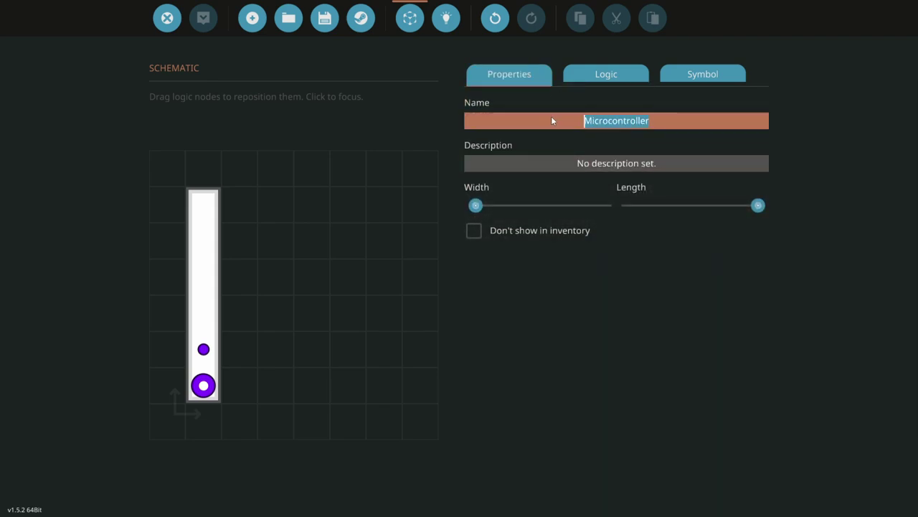
pyautogui.write('Intrumet ppael AIO')
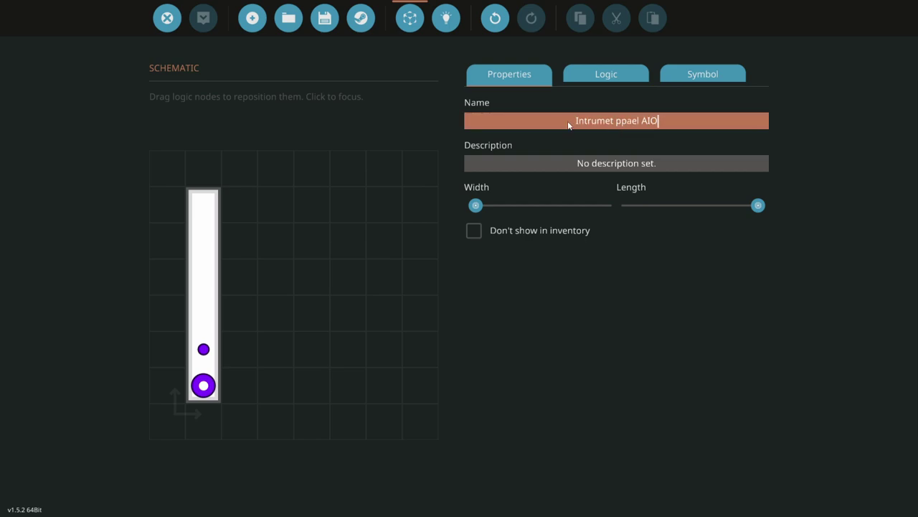
pyautogui.click(625, 126)
pyautogui.press('BackSpace')
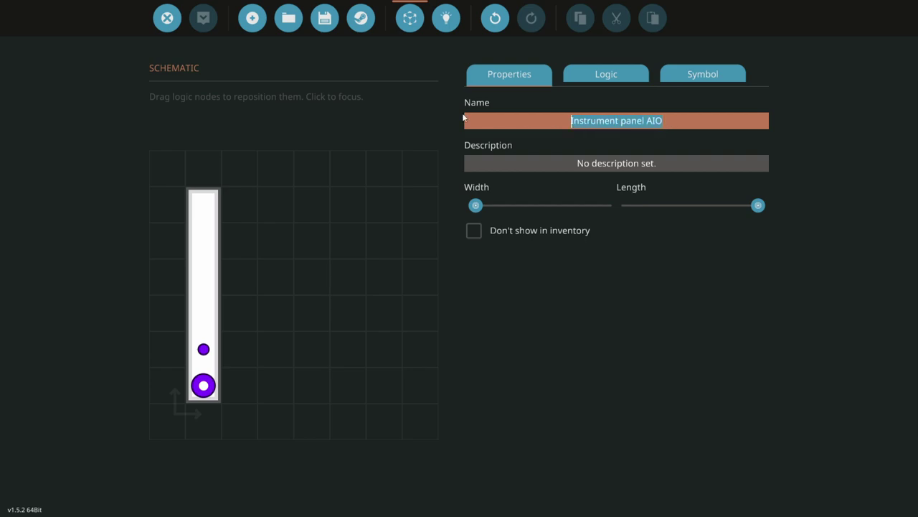
pyautogui.hotkey('ctrl', 'x')
pyautogui.hotkey('ctrl', 'v')
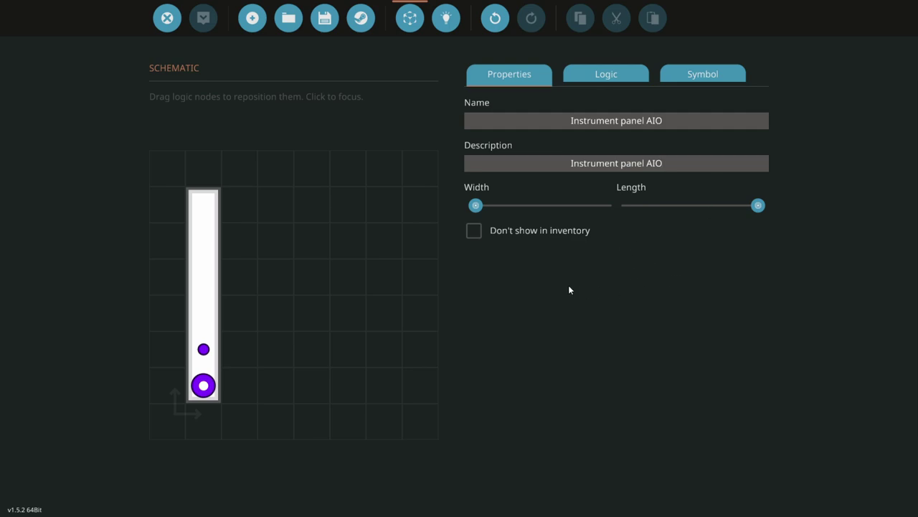
# - Save the microcontroller under the name "Instrument panel AIO" and leave its editor
pyautogui.click(324, 19)
pyautogui.click(450, 262)
pyautogui.write('Instrument panel AIO')
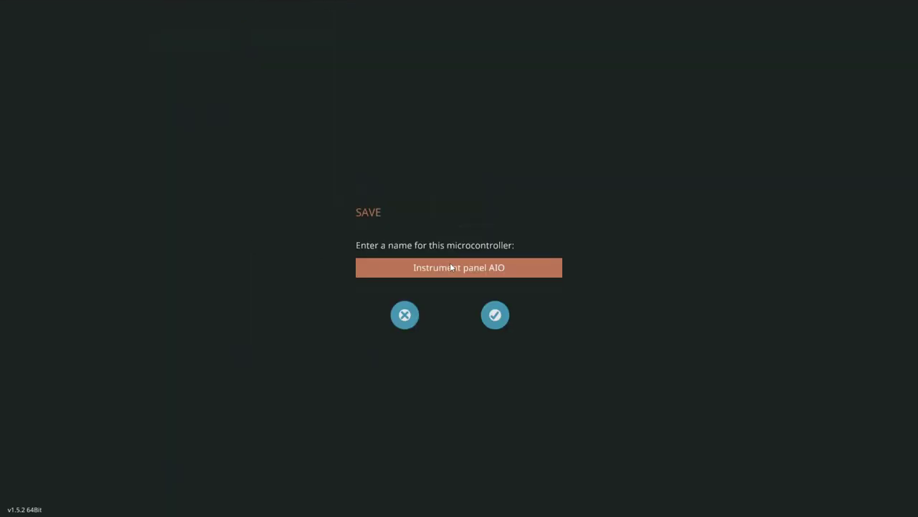
pyautogui.click(494, 315)
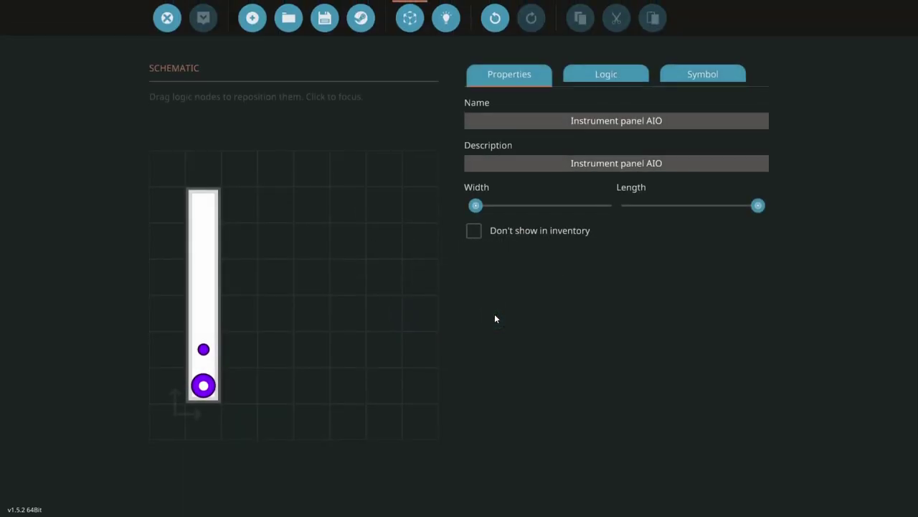
pyautogui.click(169, 22)
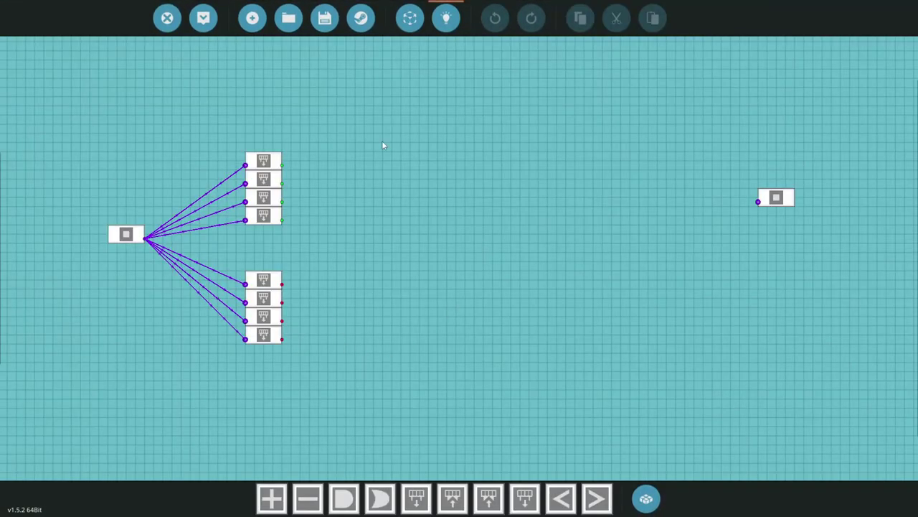
# - Place a Composite Write (number) node before the Output node and a Composite Write (on/off) node below it
pyautogui.scroll(3, 228, 275)
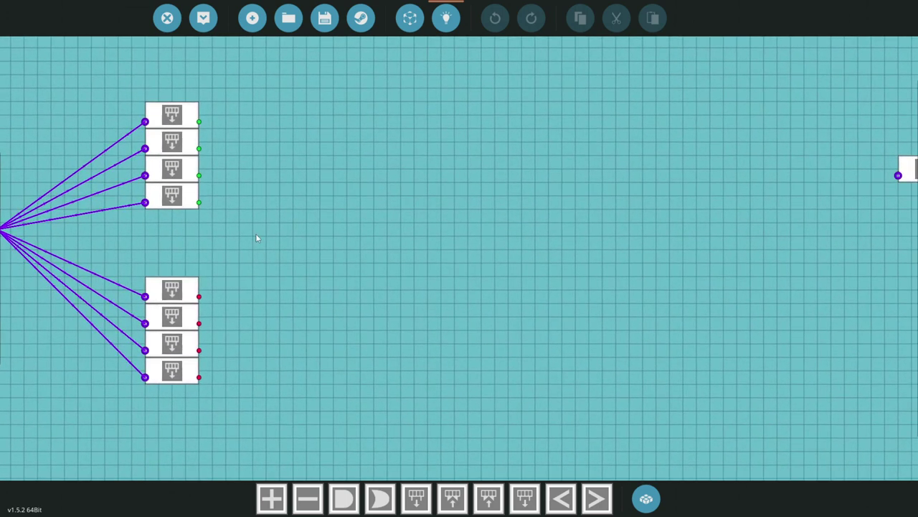
pyautogui.moveTo(263, 235); pyautogui.dragTo(349, 238)
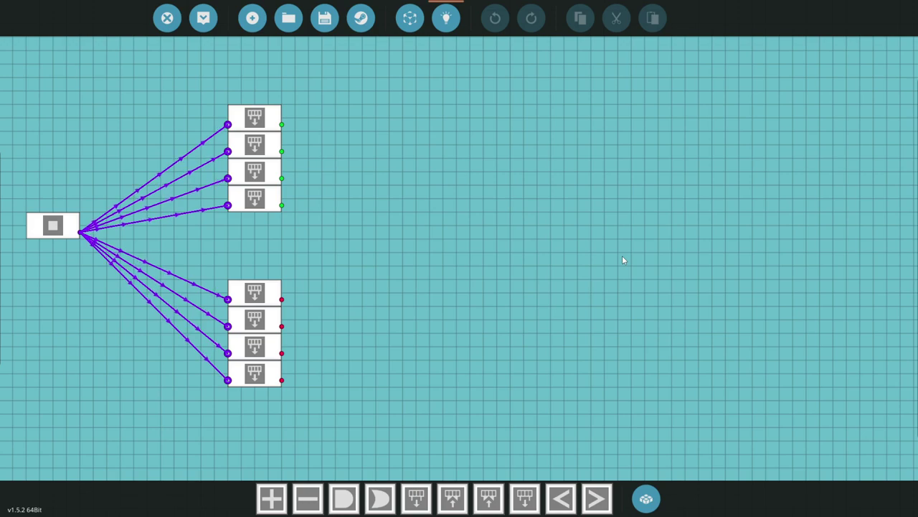
pyautogui.moveTo(607, 251); pyautogui.dragTo(445, 251)
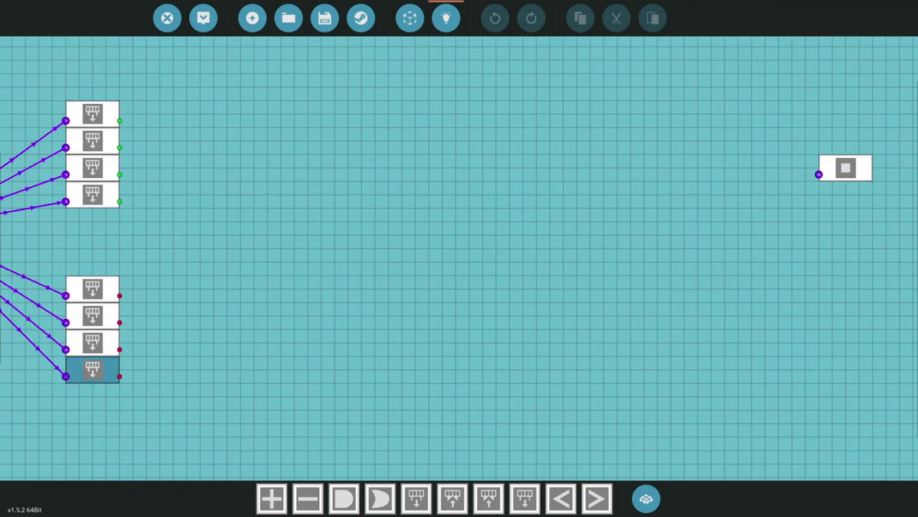
pyautogui.click(459, 504)
pyautogui.click(493, 504)
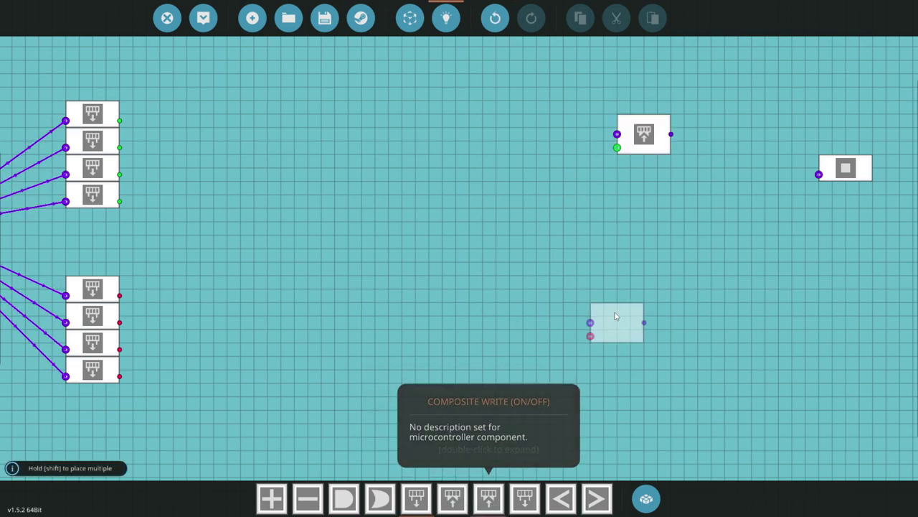
pyautogui.click(643, 242)
# - Chain the composite signal from the Composite Write (on/off) node through the Composite Write (number) node to the Output node
pyautogui.moveTo(747, 237); pyautogui.dragTo(451, 153)
pyautogui.scroll(3, 568, 285)
pyautogui.moveTo(530, 153); pyautogui.dragTo(732, 209)
# - Set the Composite Write (number) node's channel count to 4
pyautogui.click(479, 166)
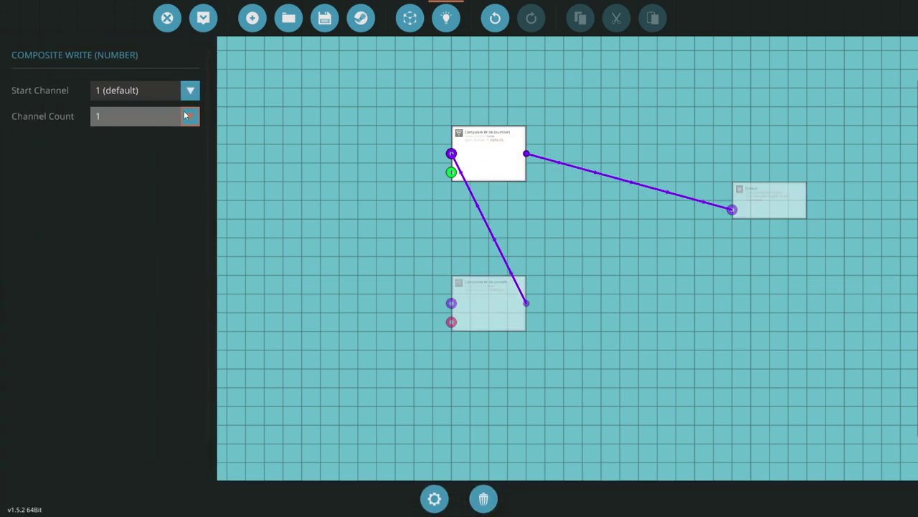
pyautogui.click(192, 115)
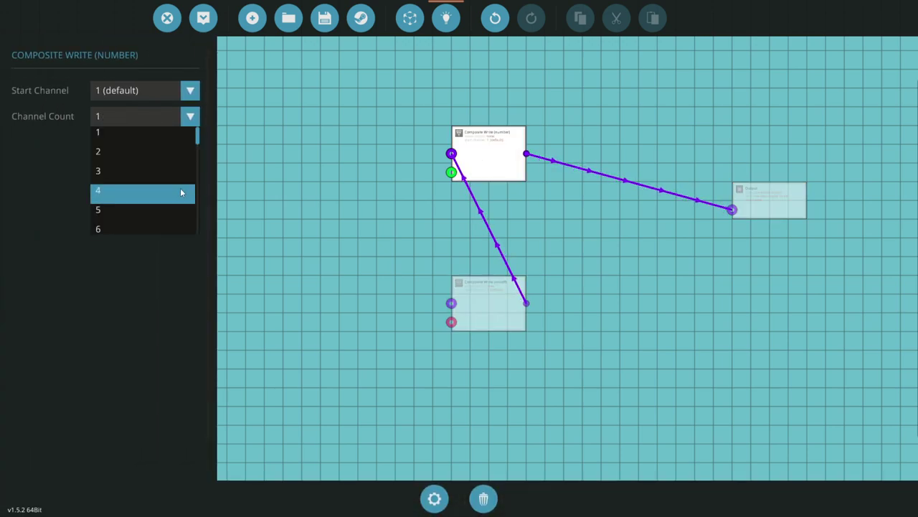
pyautogui.click(181, 192)
pyautogui.click(538, 157)
pyautogui.moveTo(486, 162); pyautogui.dragTo(480, 185)
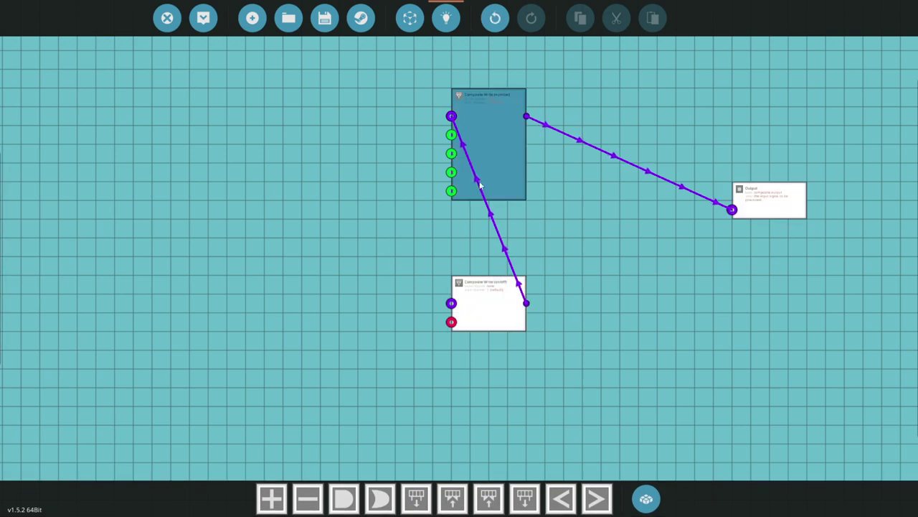
# - Set the Composite Write (on/off) node's channel count to 4 and shift both write nodes down, keeping them apart
pyautogui.click(497, 302)
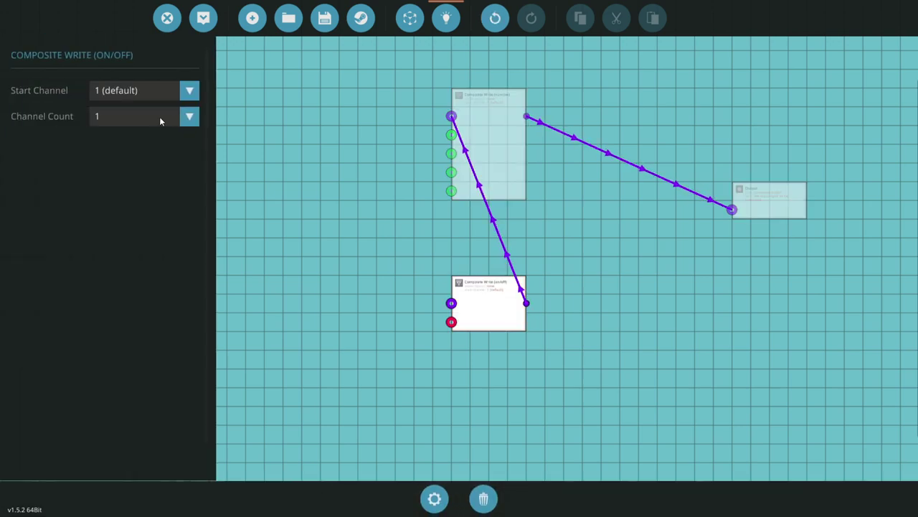
pyautogui.click(197, 121)
pyautogui.click(172, 189)
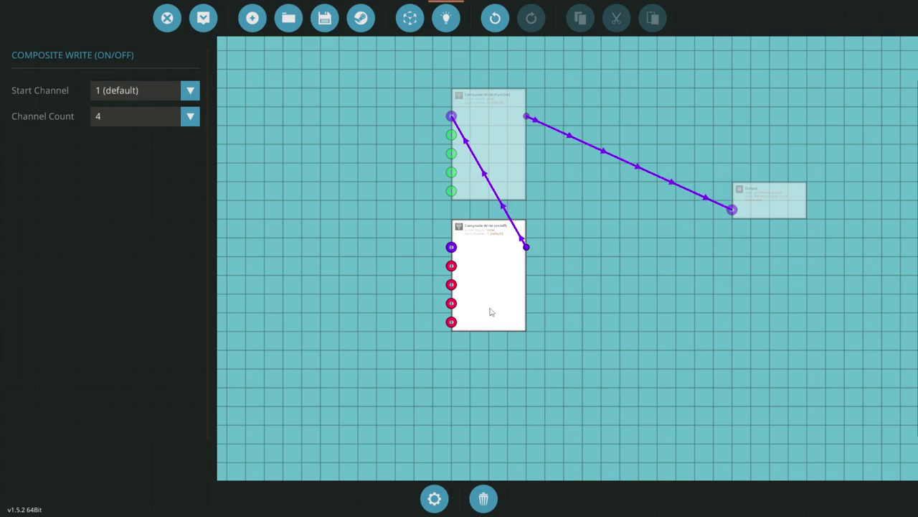
pyautogui.moveTo(492, 312); pyautogui.dragTo(481, 350)
pyautogui.moveTo(485, 149); pyautogui.dragTo(485, 190)
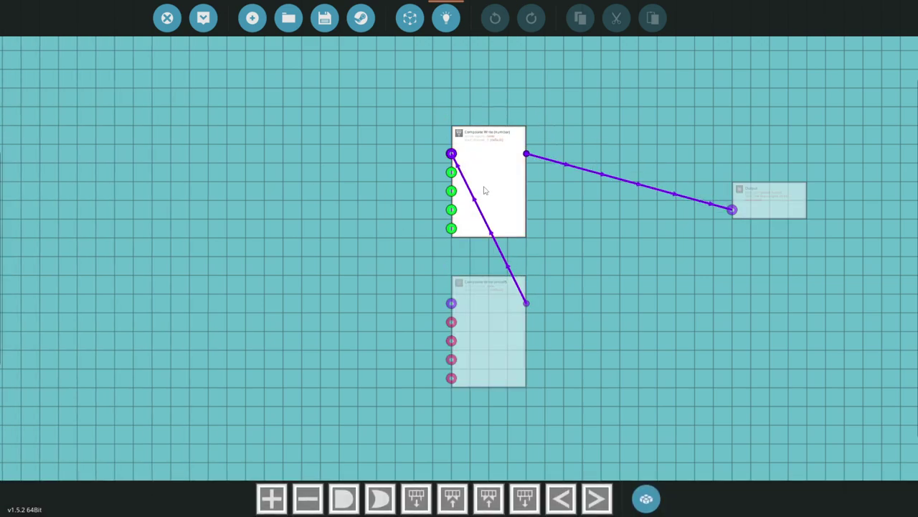
pyautogui.click(607, 286)
# - Save the finished logic layout and update the selected microcontroller on the vehicle with this schematic
pyautogui.scroll(-3, 607, 286)
pyautogui.scroll(-2, 607, 291)
pyautogui.moveTo(256, 272); pyautogui.dragTo(385, 278)
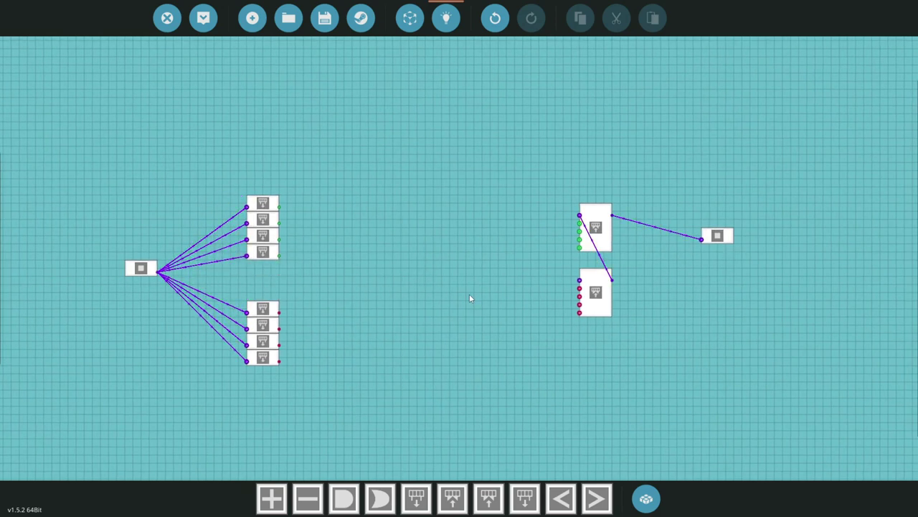
pyautogui.moveTo(470, 298); pyautogui.dragTo(500, 290)
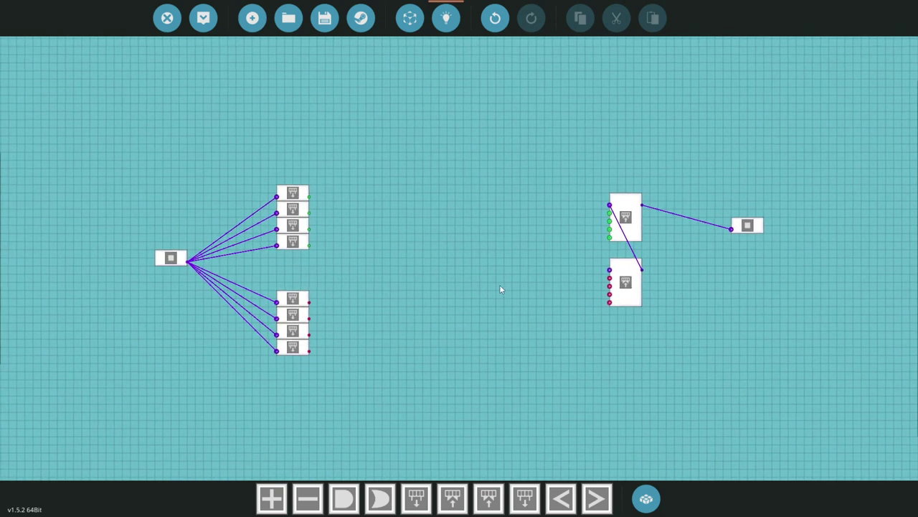
pyautogui.click(324, 18)
pyautogui.moveTo(463, 256); pyautogui.dragTo(438, 236)
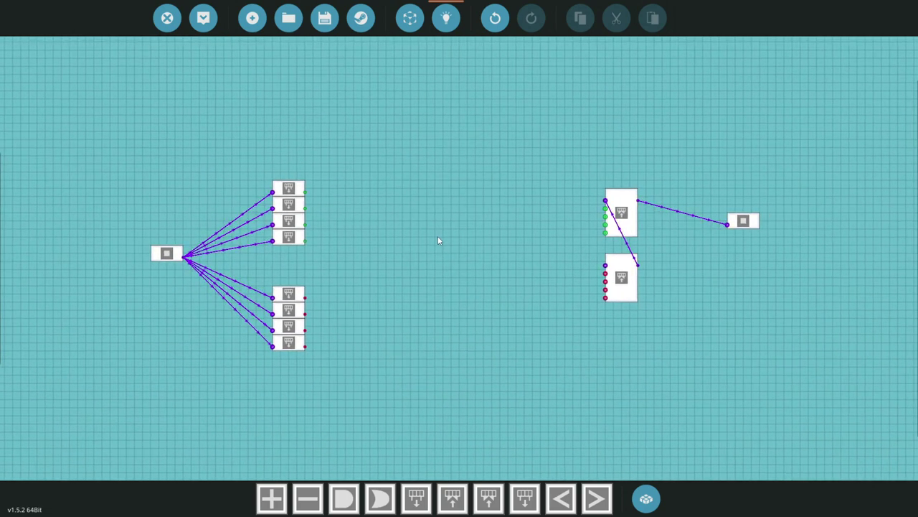
pyautogui.click(206, 21)
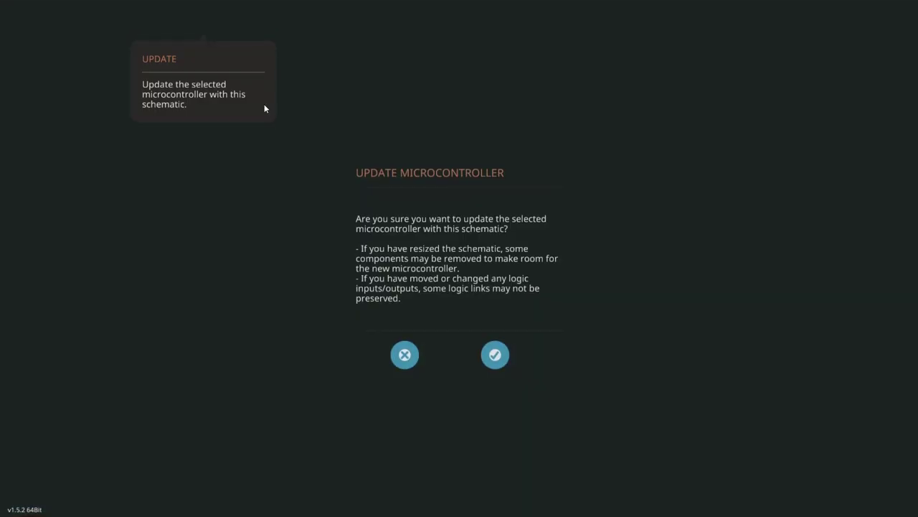
pyautogui.click(493, 354)
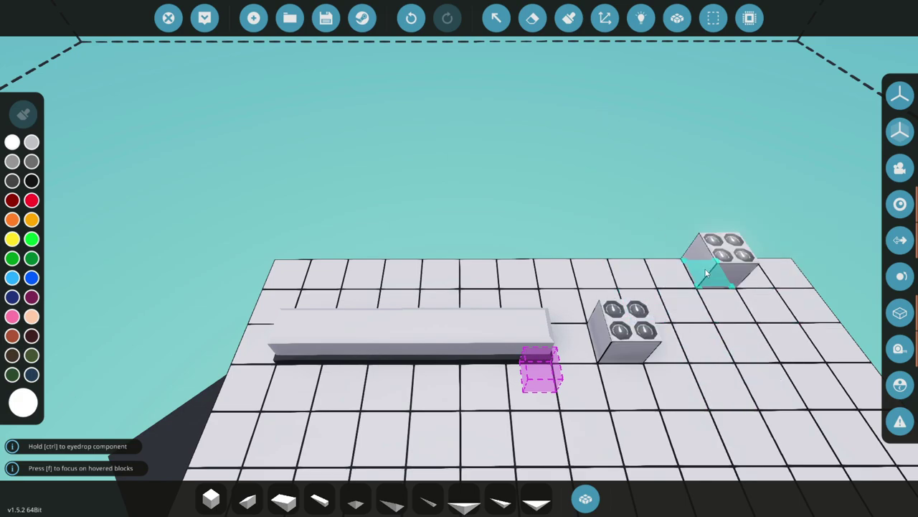
# - Find a tank in the component inventory, place it along the base's back edge, and put a block-shaped sensor directly beside it
pyautogui.write('qtan')
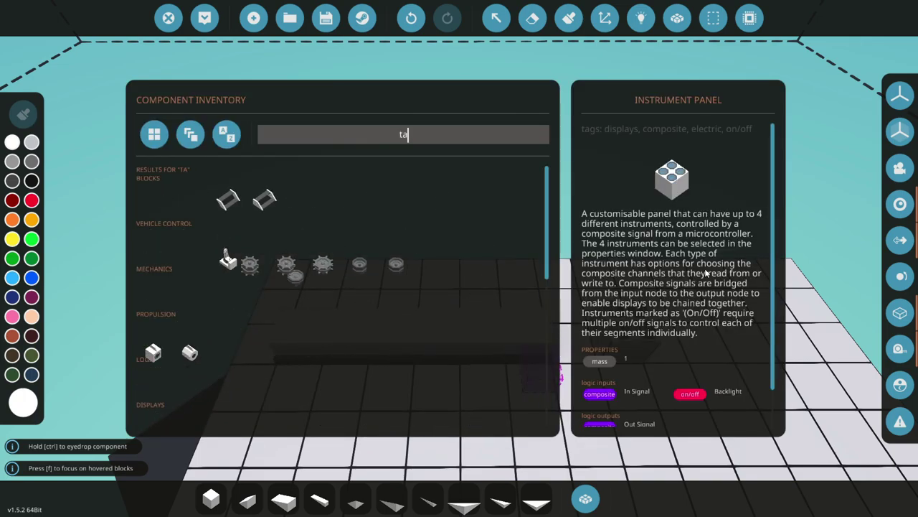
pyautogui.click(226, 335)
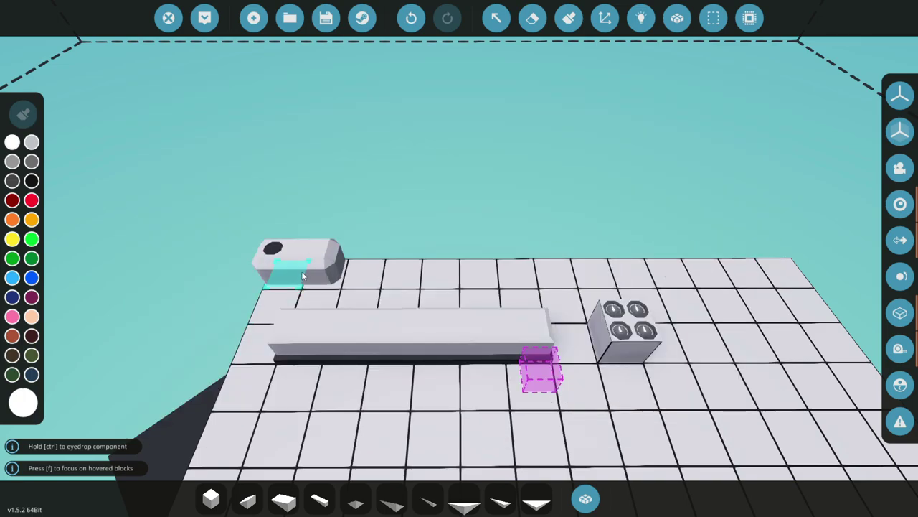
pyautogui.press('q')
pyautogui.press('q')
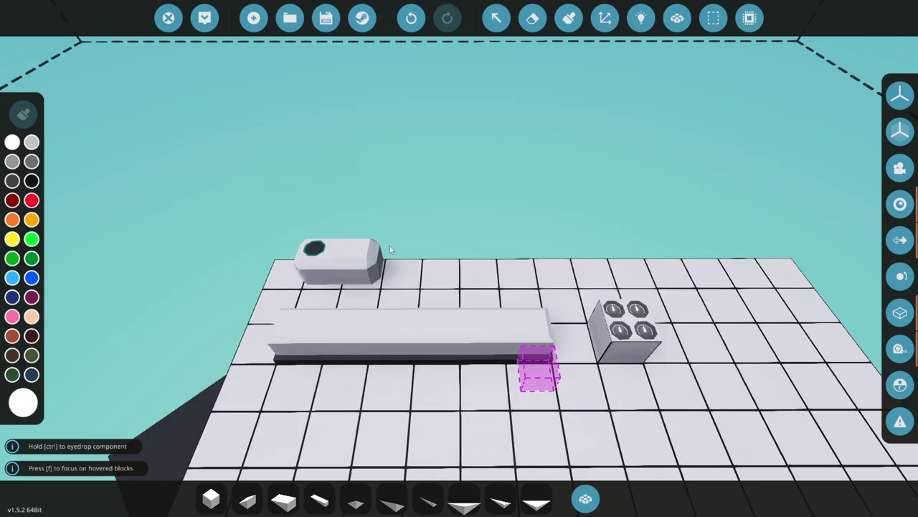
pyautogui.click(392, 272)
# - Extend the back row with a Temperature Probe beside the first sensor, followed by another block-shaped sensor
pyautogui.press('Tab')
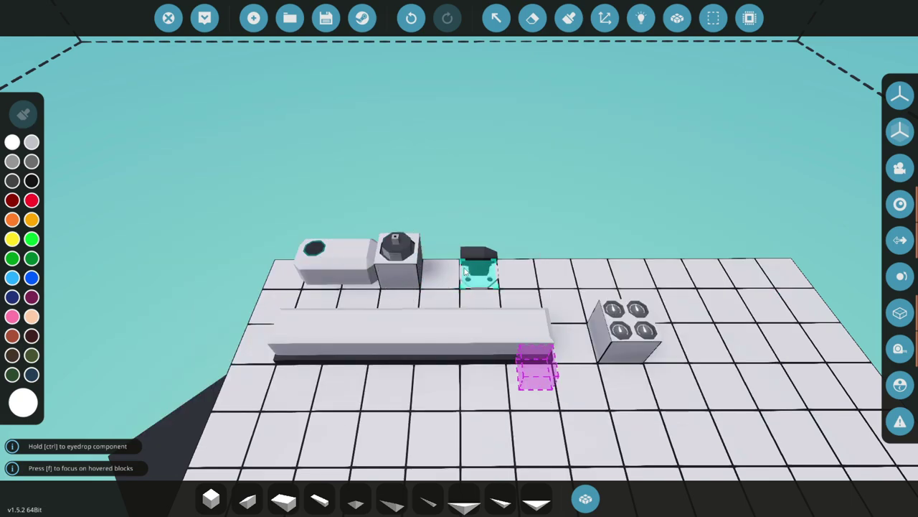
pyautogui.click(438, 273)
pyautogui.press('Tab')
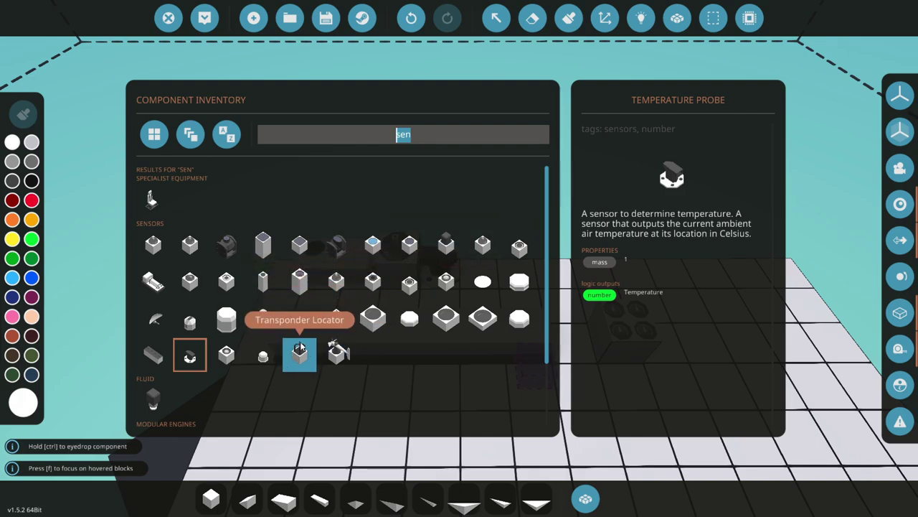
pyautogui.click(334, 279)
pyautogui.click(476, 266)
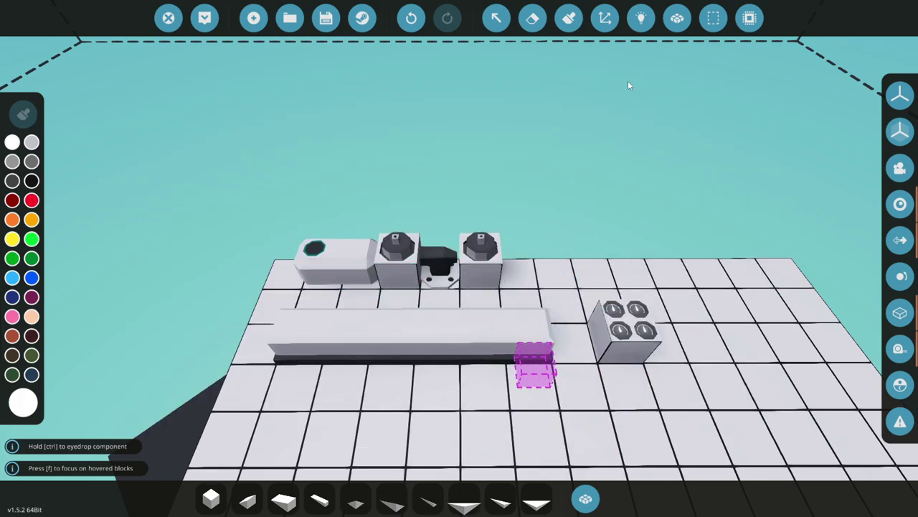
# - Check the sensors' logic nodes, then add four on/off input nodes to the microcontroller and spread them over the free cells above the composite nodes
pyautogui.click(642, 20)
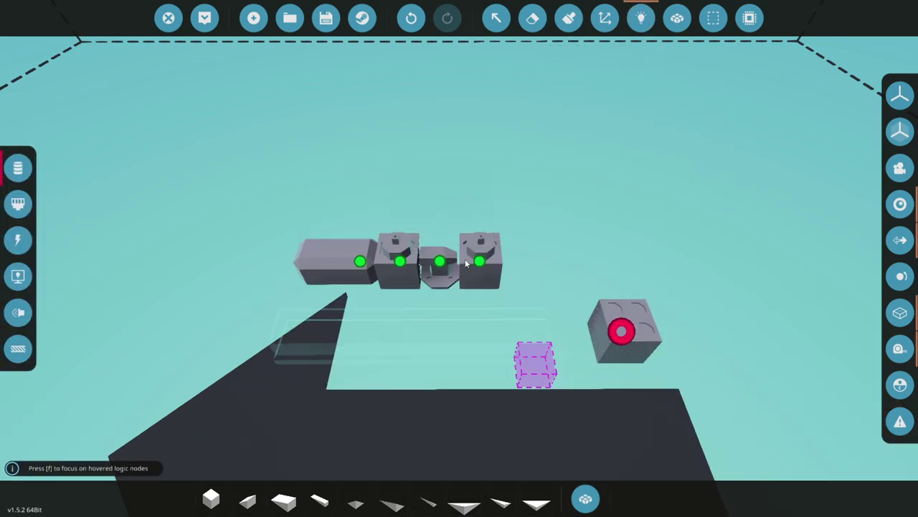
pyautogui.moveTo(481, 262)
pyautogui.click(496, 18)
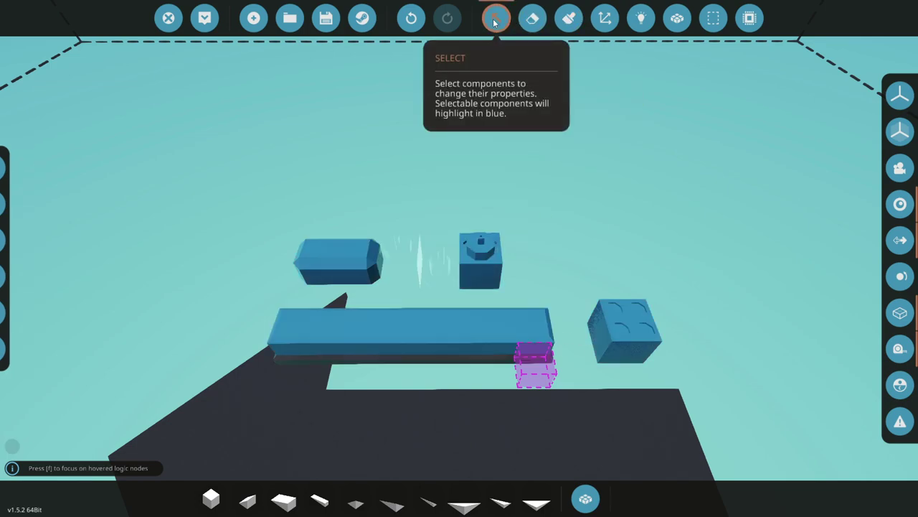
pyautogui.click(429, 350)
pyautogui.click(487, 335)
pyautogui.click(749, 114)
pyautogui.click(749, 113)
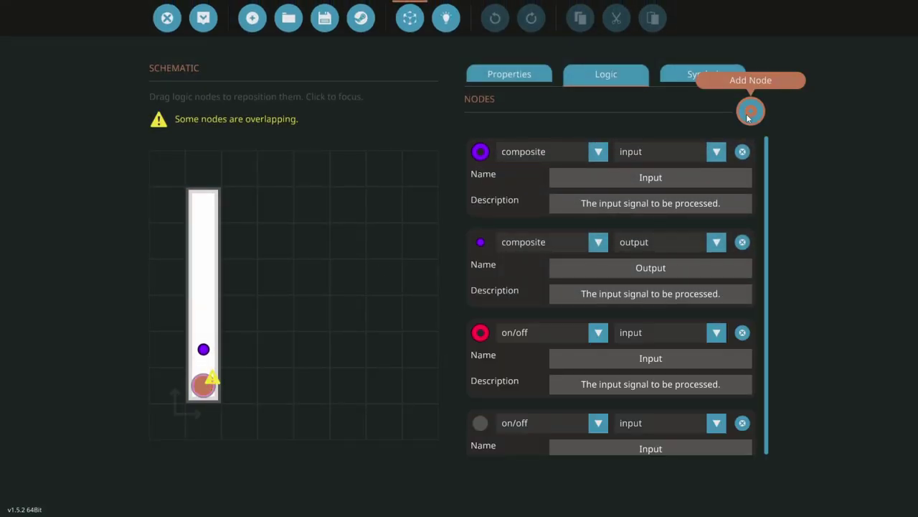
pyautogui.click(747, 118)
pyautogui.moveTo(204, 385); pyautogui.dragTo(203, 313)
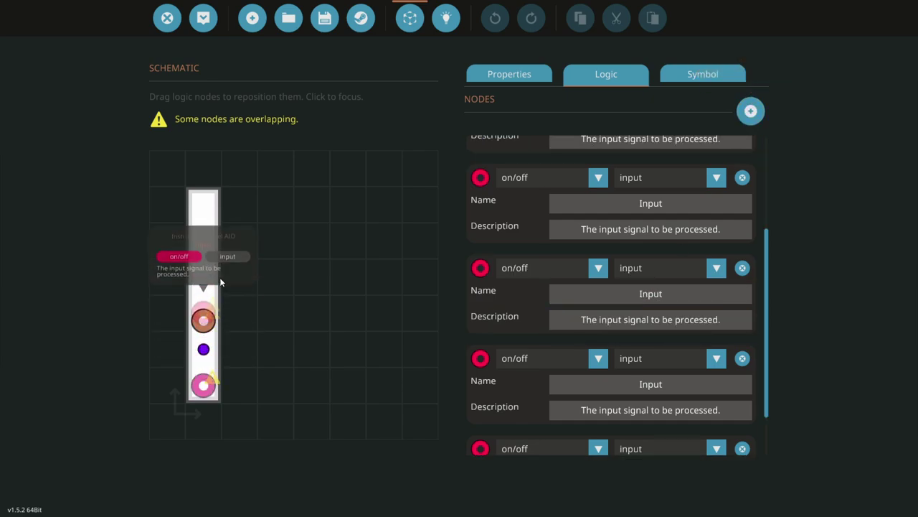
# - Name the microcontroller's four on/off inputs 1, 2, 3 and 4 in order
pyautogui.click(697, 202)
pyautogui.write('1')
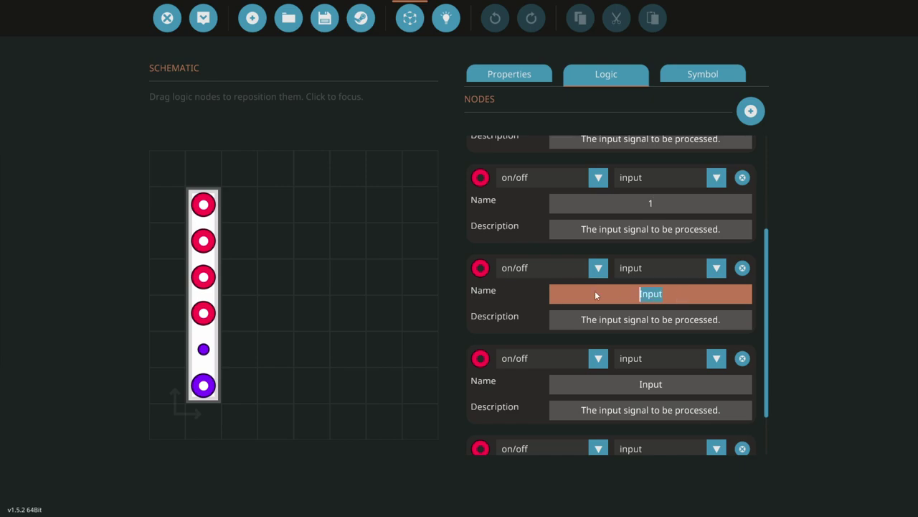
pyautogui.write('2')
pyautogui.write('3')
pyautogui.scroll(-2, 674, 374)
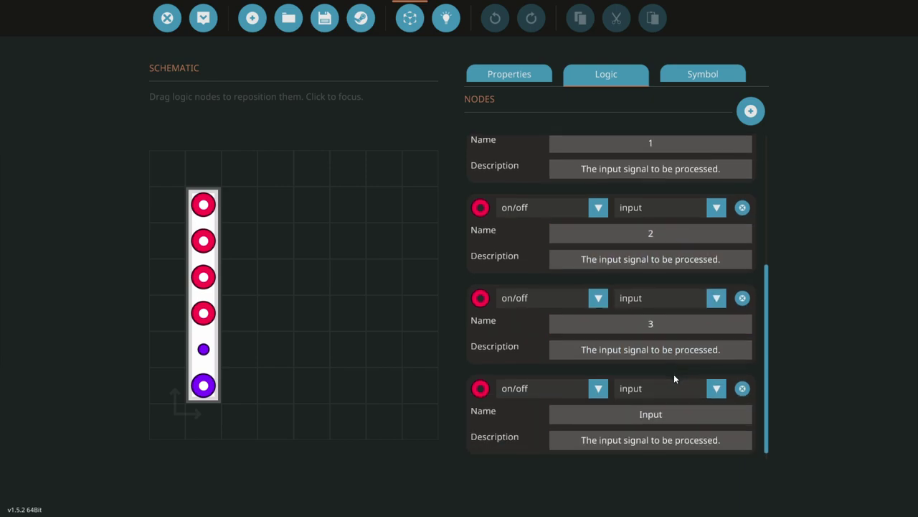
pyautogui.click(670, 410)
pyautogui.write('4')
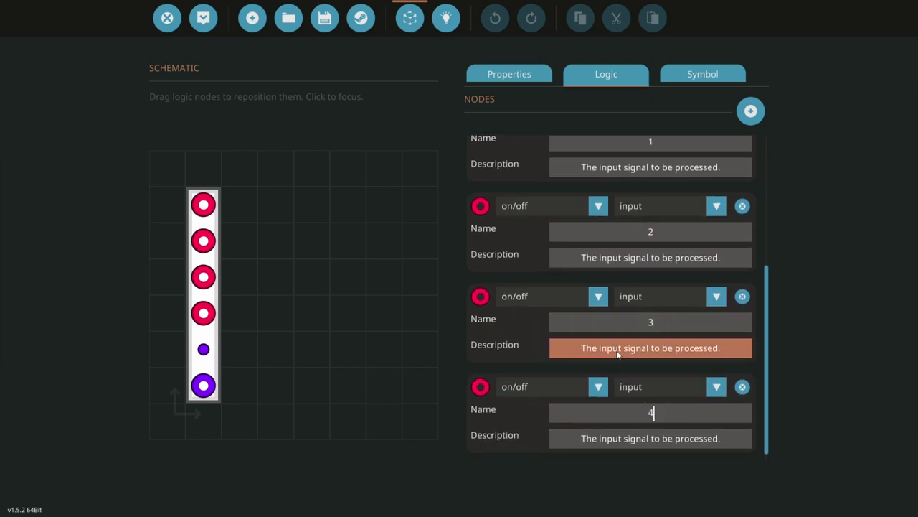
# - Change the signal type of the microcontroller's inputs 1, 2, 3 and 4 from on/off to number
pyautogui.scroll(3, 544, 294)
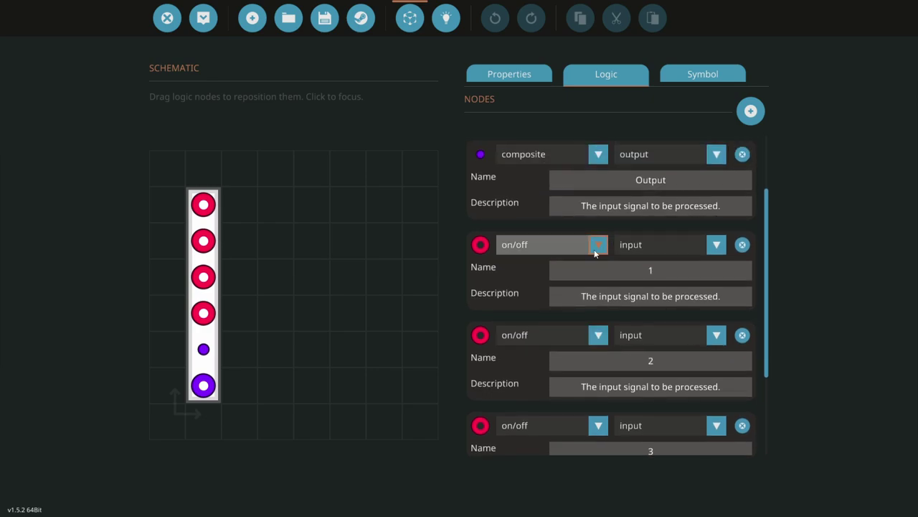
pyautogui.click(597, 245)
pyautogui.click(575, 281)
pyautogui.click(599, 334)
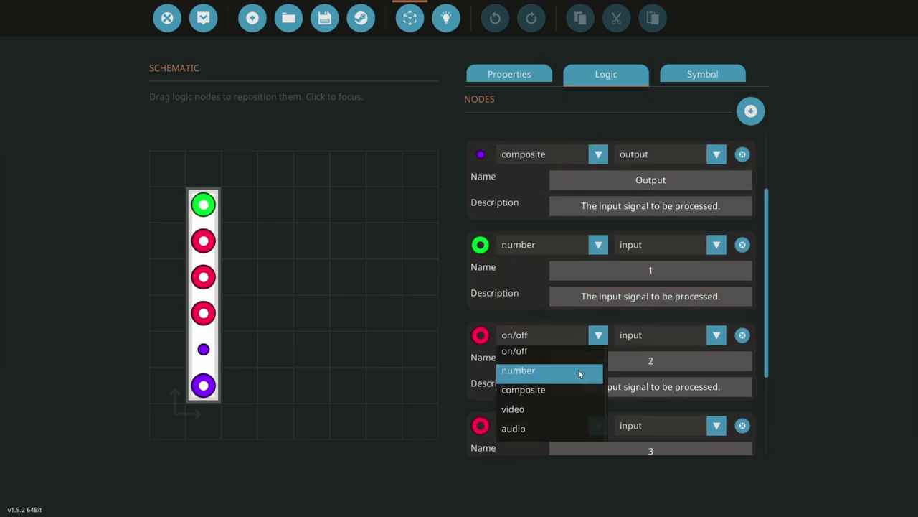
pyautogui.click(579, 369)
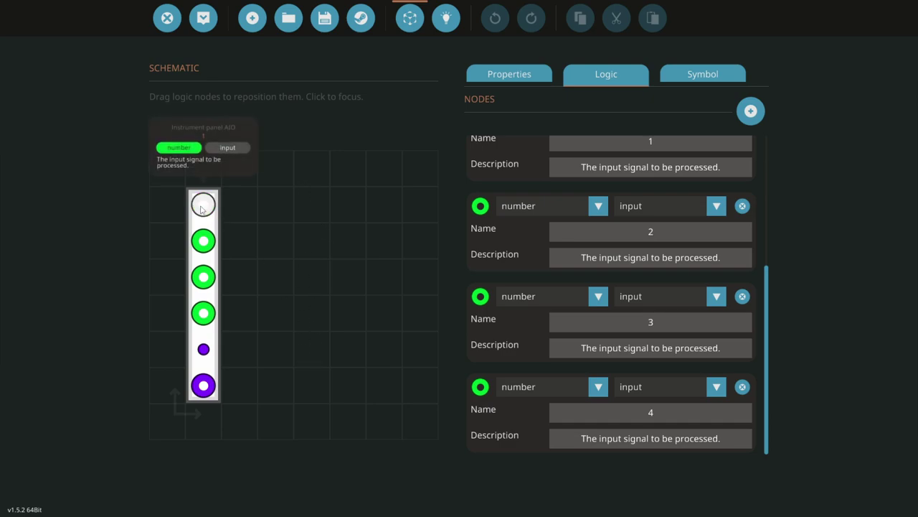
pyautogui.moveTo(202, 321)
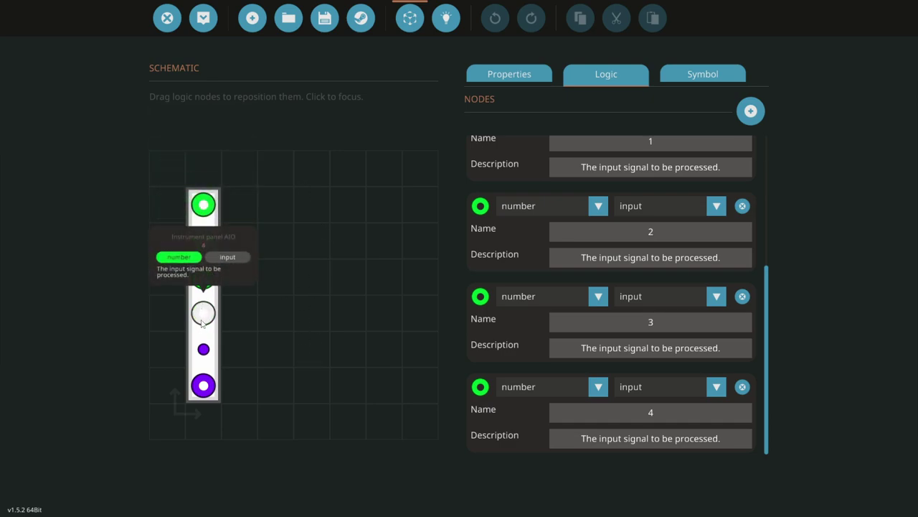
# - In the logic editor, unstack the four number input nodes into an aligned column beside the Composite Write (number) block
pyautogui.click(446, 18)
pyautogui.scroll(3, 451, 195)
pyautogui.scroll(-1, 463, 234)
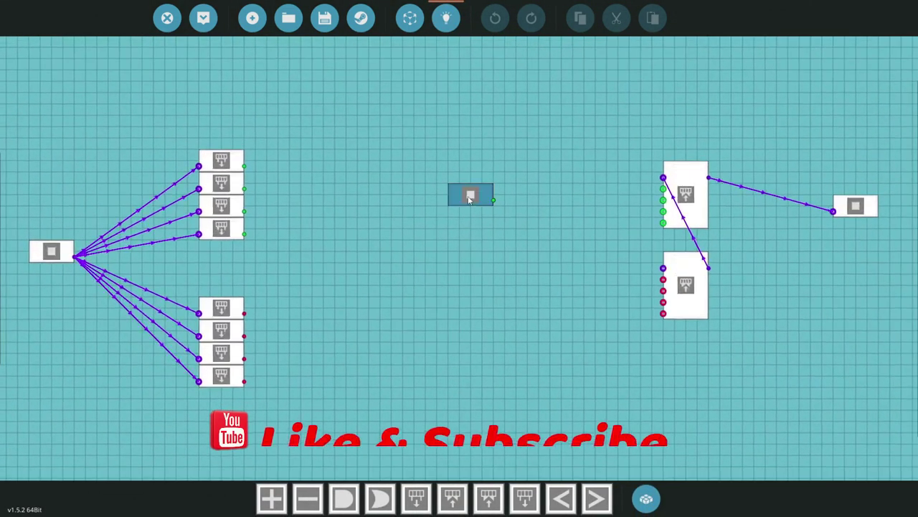
pyautogui.moveTo(474, 196); pyautogui.dragTo(541, 174)
pyautogui.moveTo(484, 190); pyautogui.dragTo(544, 246)
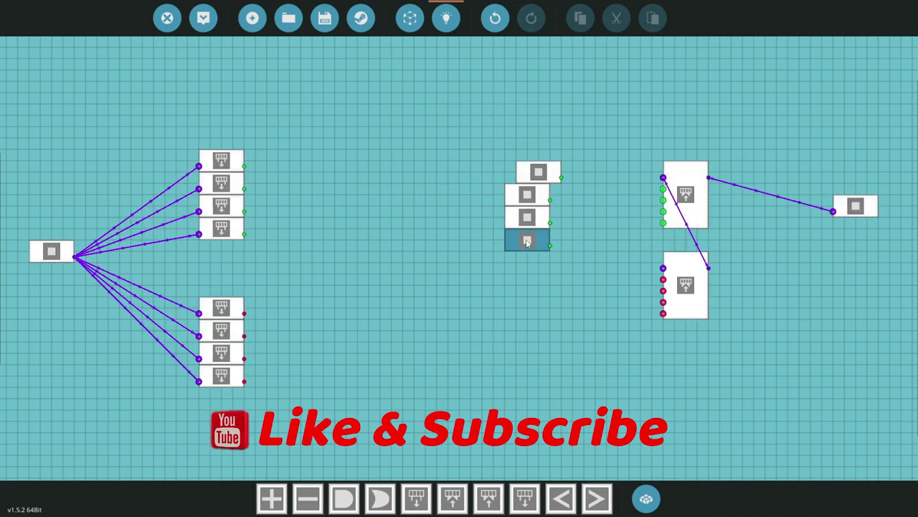
pyautogui.click(543, 171)
pyautogui.moveTo(543, 171); pyautogui.dragTo(532, 173)
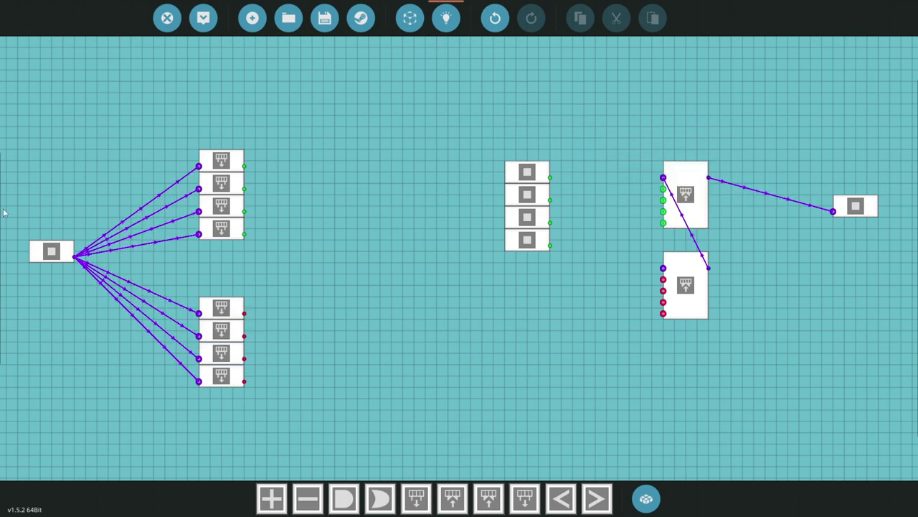
# - Reorder the column of number input nodes so they run 1, 2, 3, 4 from top to bottom
pyautogui.moveTo(398, 248); pyautogui.dragTo(251, 244)
pyautogui.scroll(5, 403, 222)
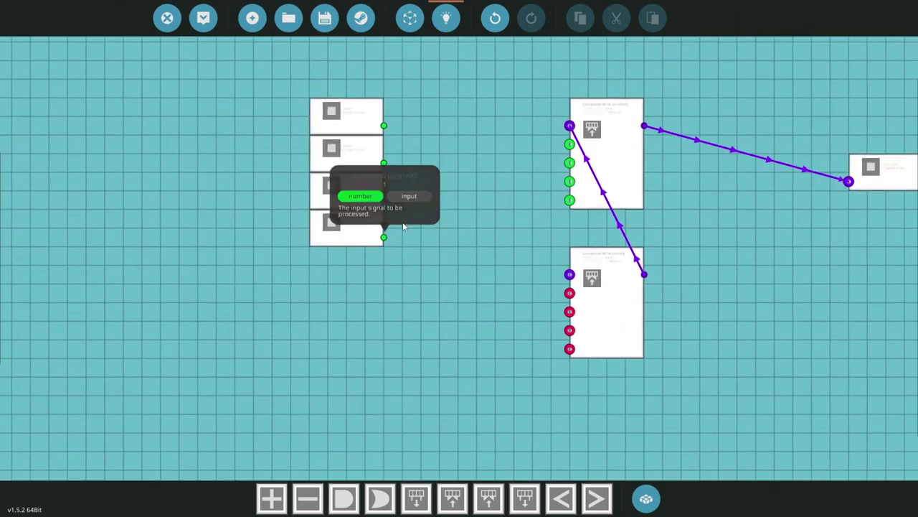
pyautogui.moveTo(467, 180); pyautogui.dragTo(453, 304)
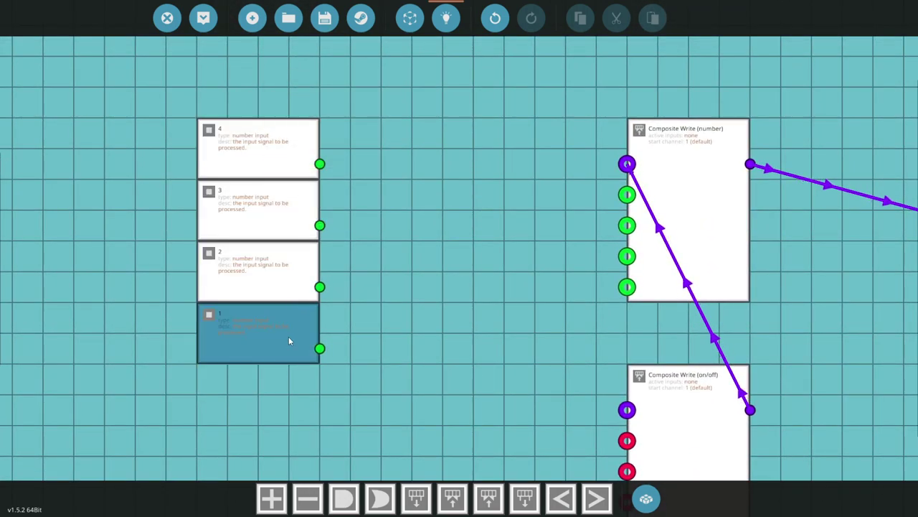
pyautogui.moveTo(289, 323); pyautogui.dragTo(272, 84)
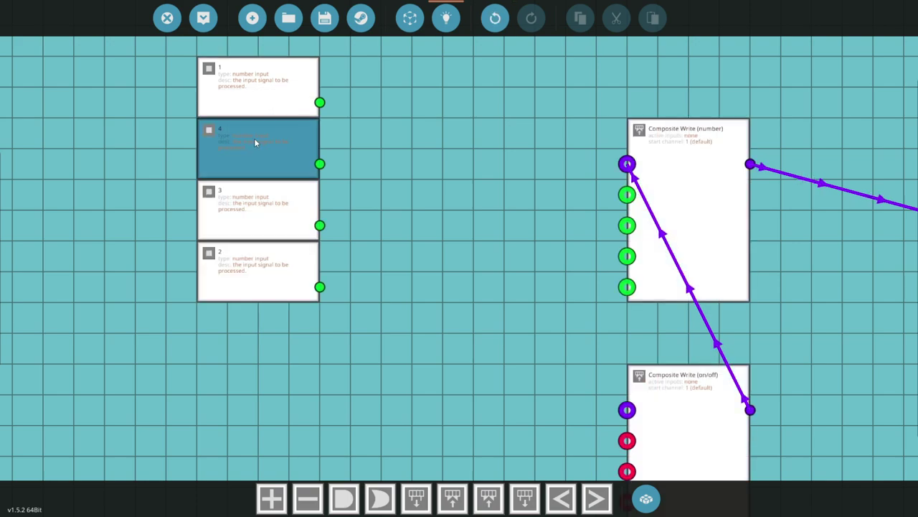
pyautogui.moveTo(254, 138); pyautogui.dragTo(275, 322)
pyautogui.moveTo(253, 286); pyautogui.dragTo(249, 162)
pyautogui.moveTo(279, 330); pyautogui.dragTo(249, 263)
# - Wire number inputs 1 to 4 to the matching number inputs 1 to 4 of the Composite Write (number) block
pyautogui.moveTo(303, 137); pyautogui.dragTo(610, 229)
pyautogui.moveTo(303, 199); pyautogui.dragTo(610, 259)
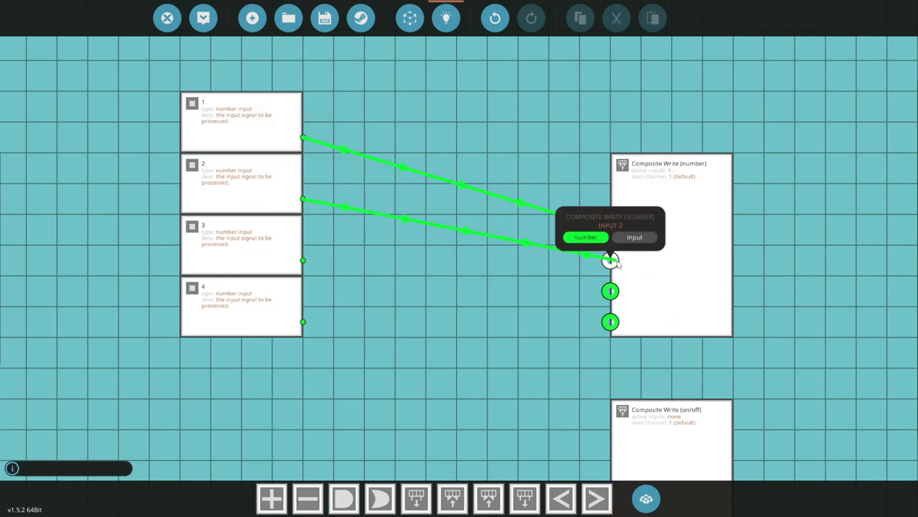
pyautogui.moveTo(302, 259); pyautogui.dragTo(609, 290)
pyautogui.moveTo(302, 321); pyautogui.dragTo(610, 321)
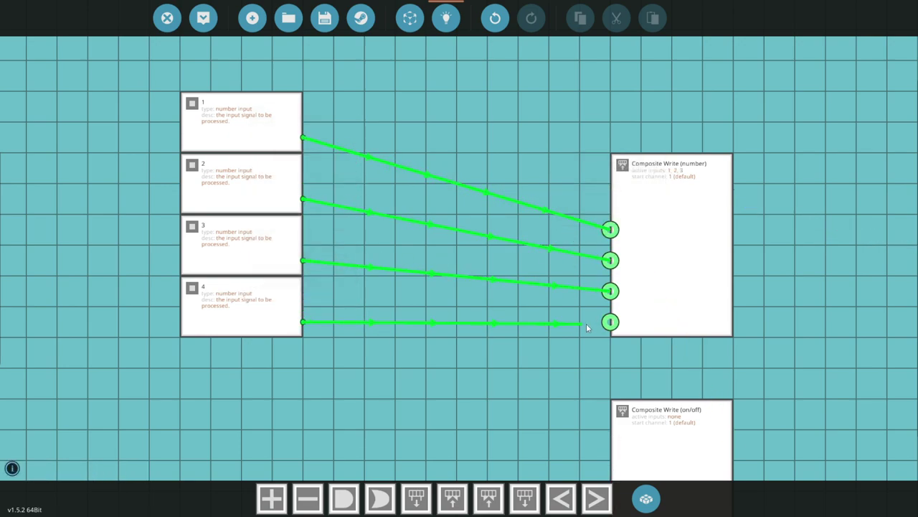
pyautogui.scroll(-5, 464, 303)
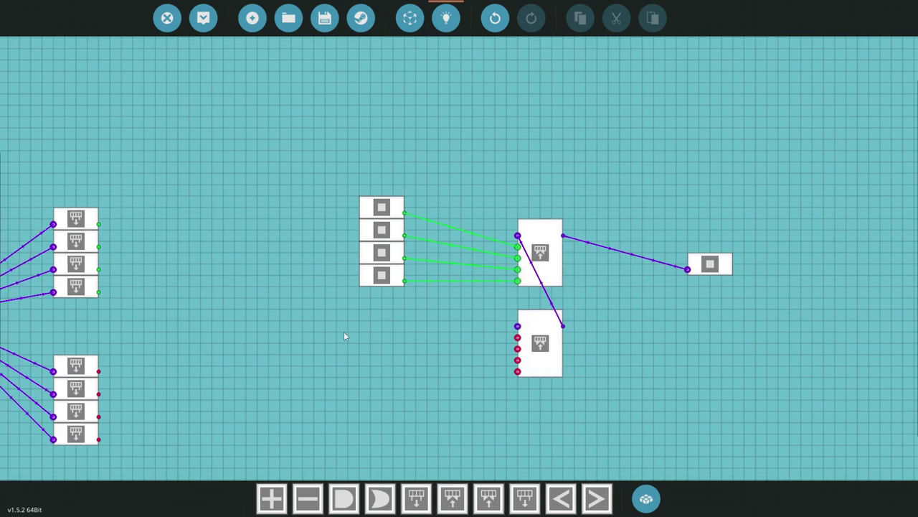
pyautogui.moveTo(343, 331); pyautogui.dragTo(448, 288)
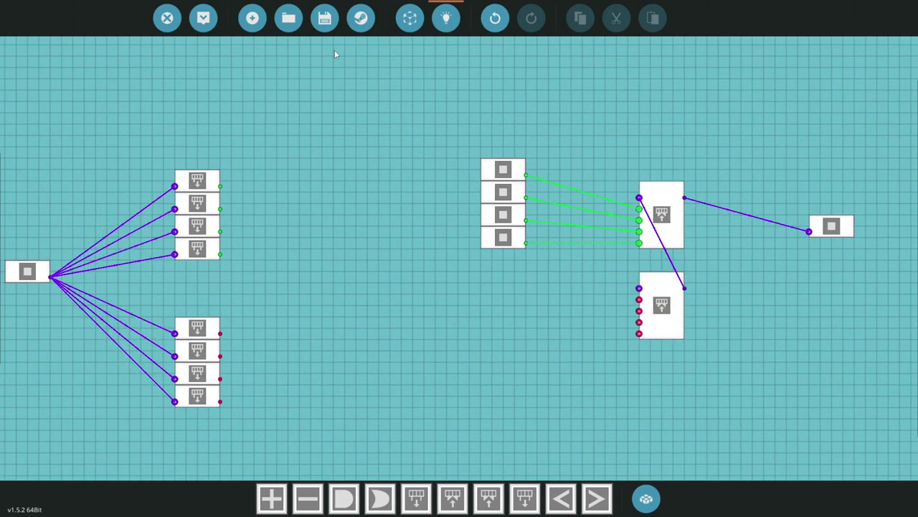